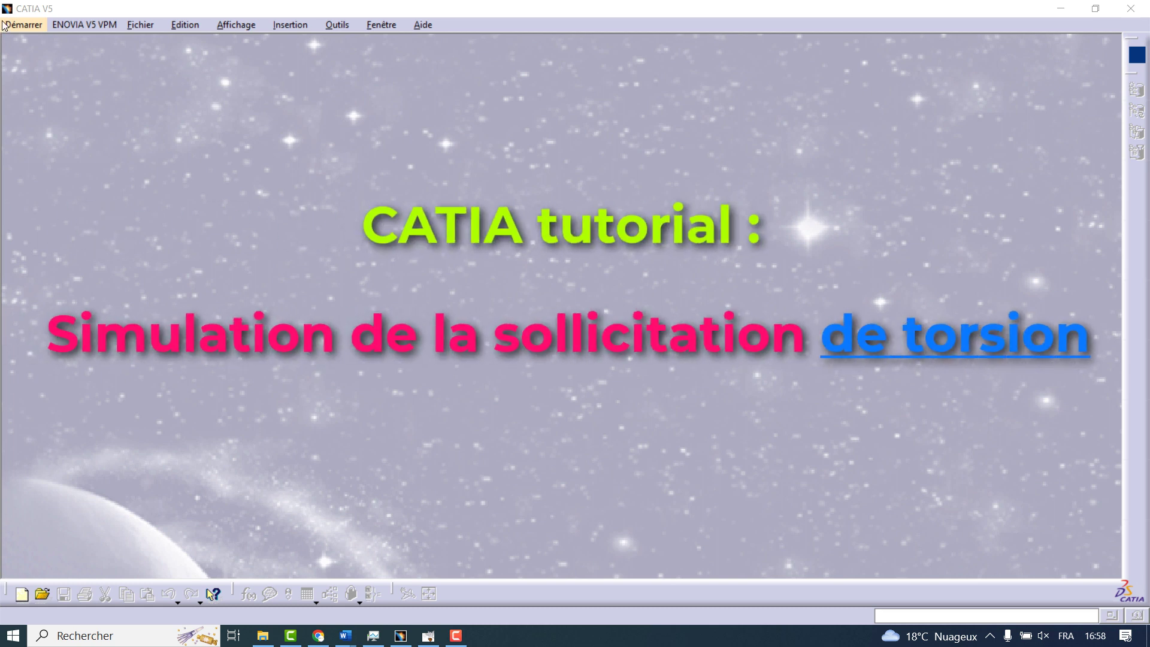
# - Create a new Part Design part named Poutre
pyautogui.click(19, 27)
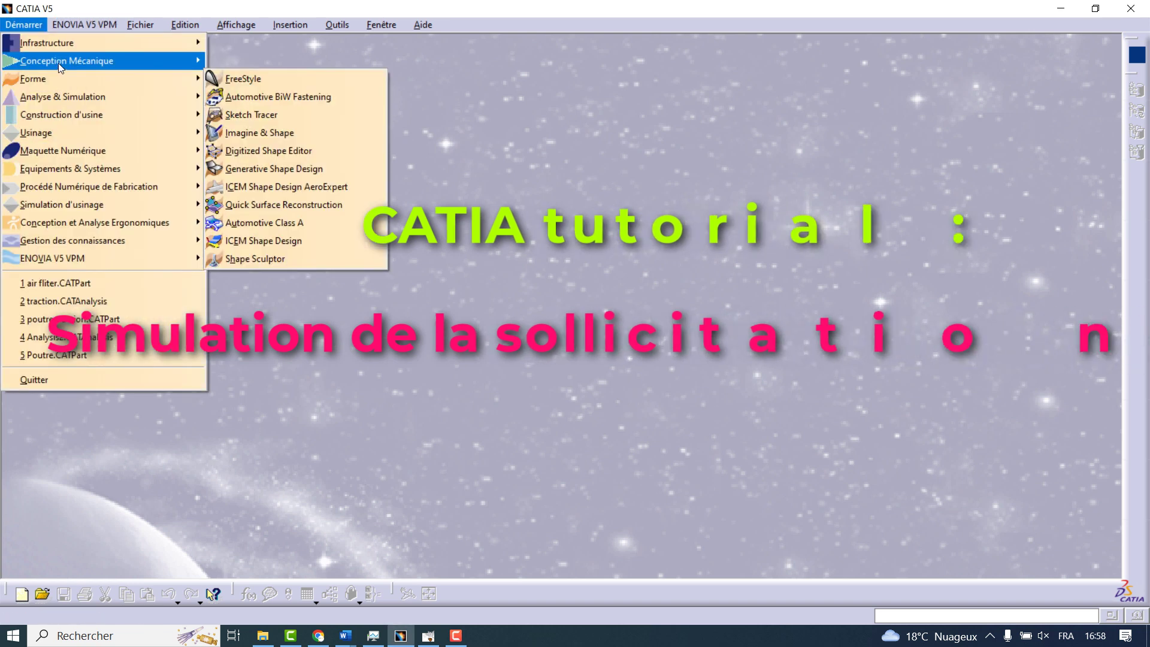
pyautogui.click(257, 63)
pyautogui.write('Poutre')
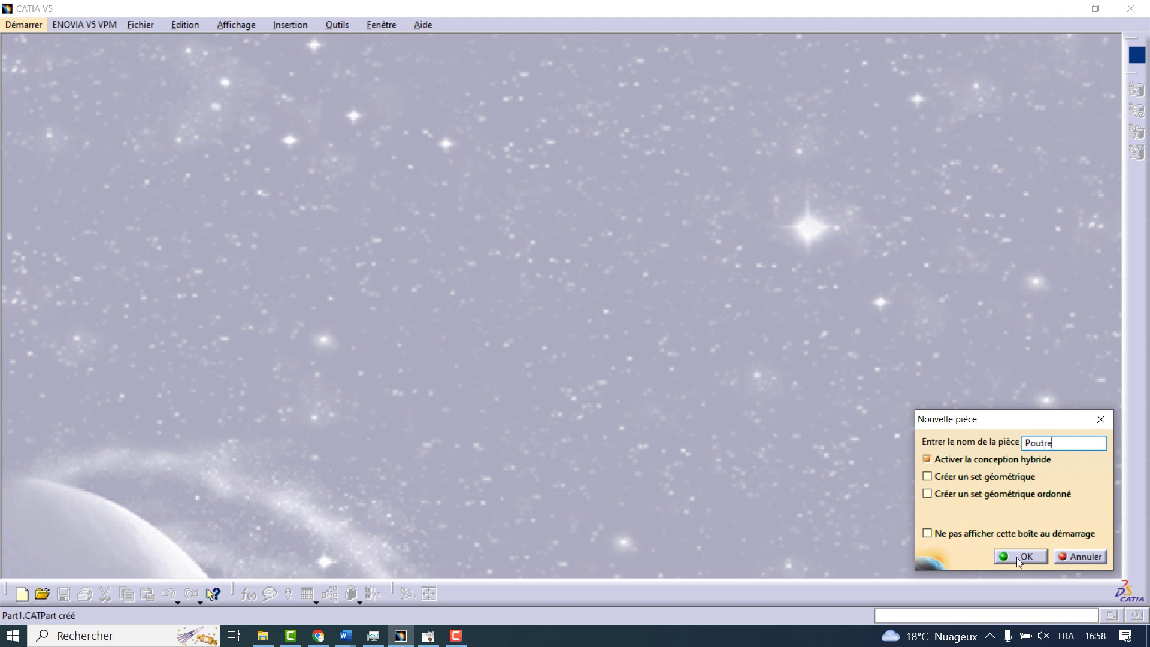
pyautogui.click(1016, 557)
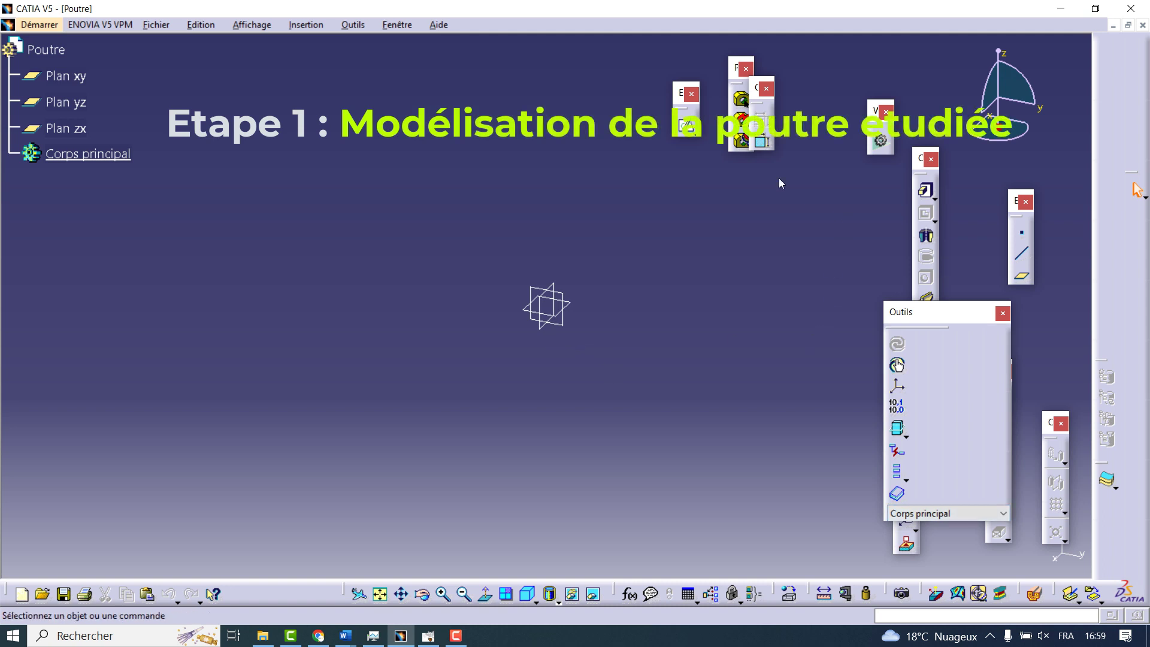
# - Sketch a hexagon centred on the origin of the yz plane
pyautogui.click(684, 126)
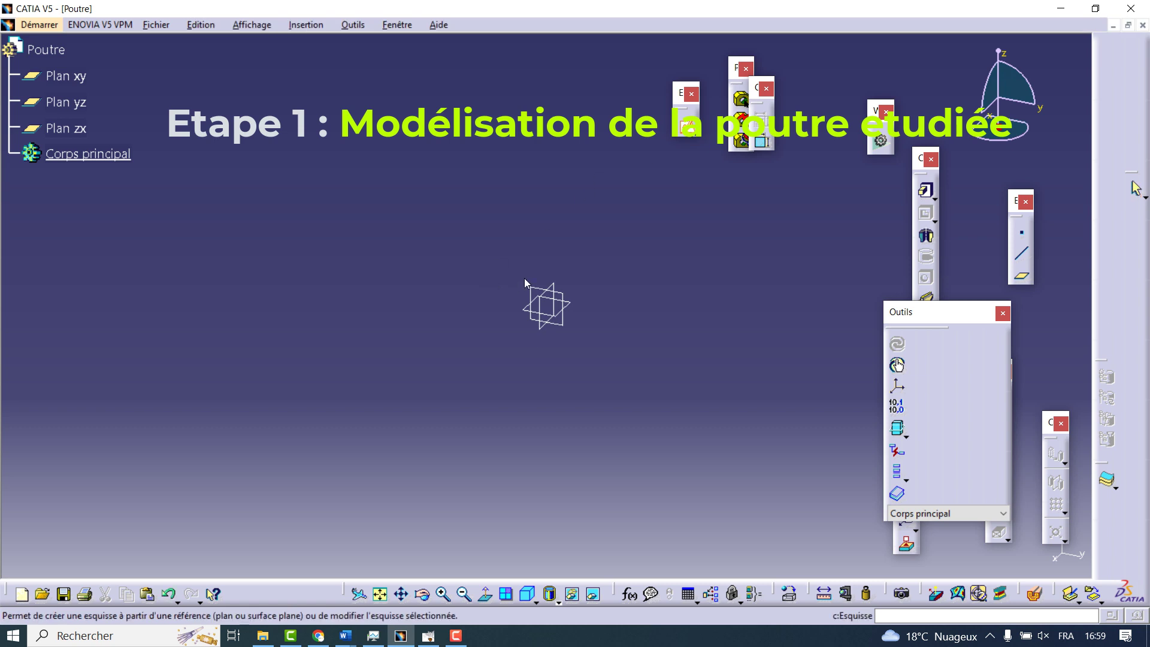
pyautogui.click(545, 292)
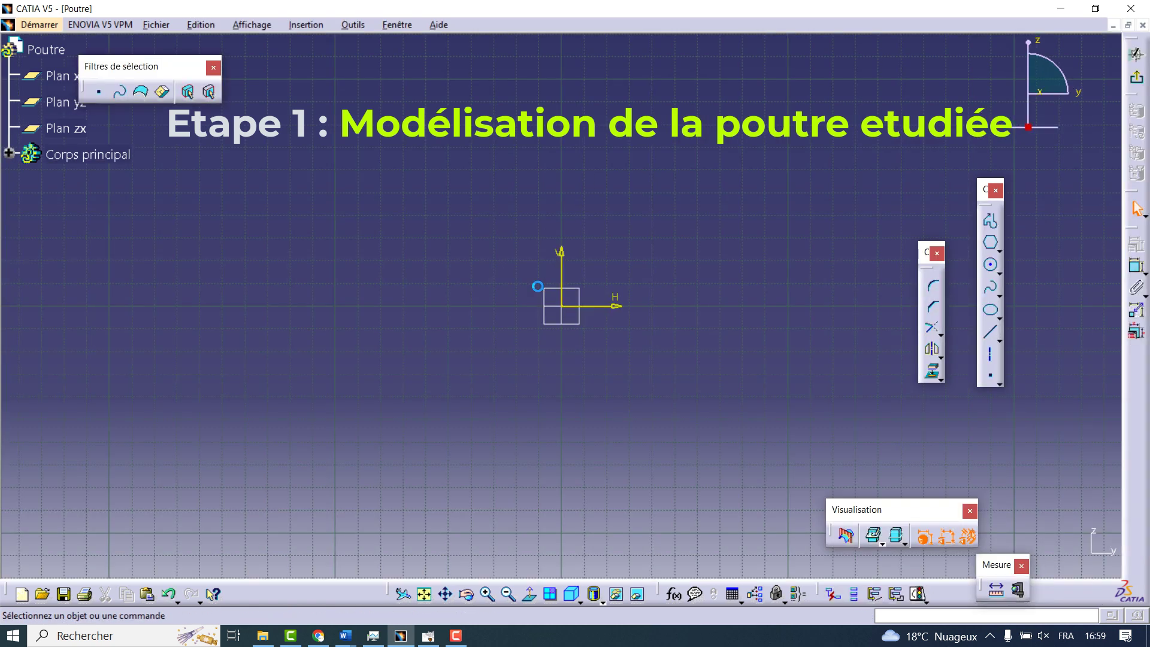
pyautogui.click(992, 243)
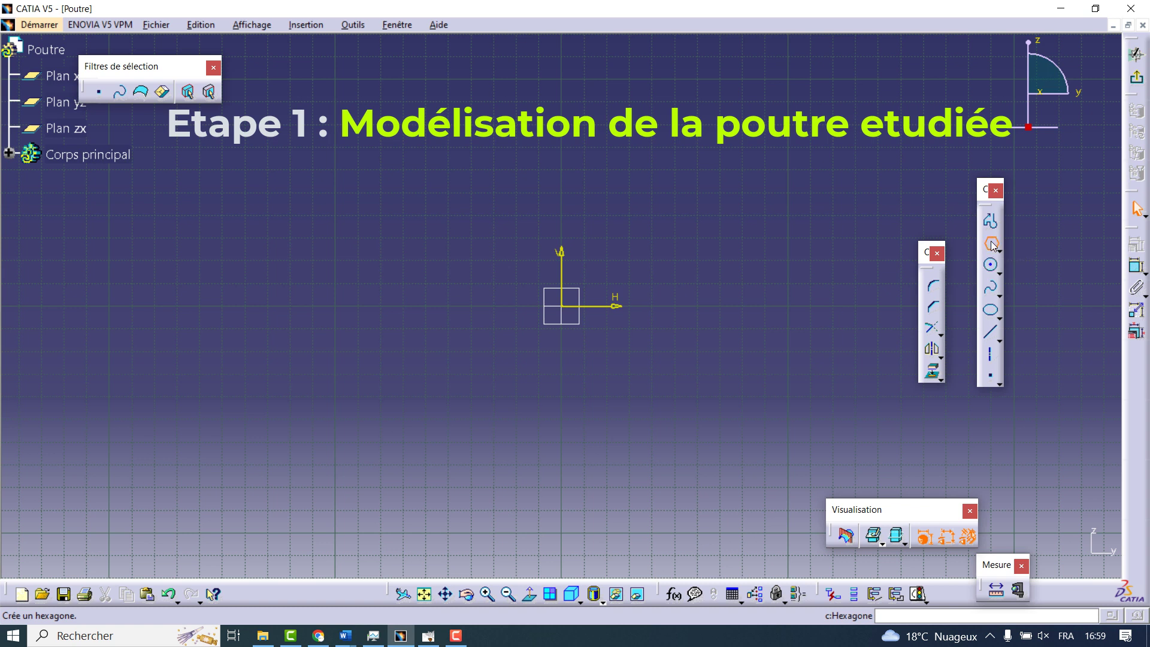
pyautogui.click(563, 307)
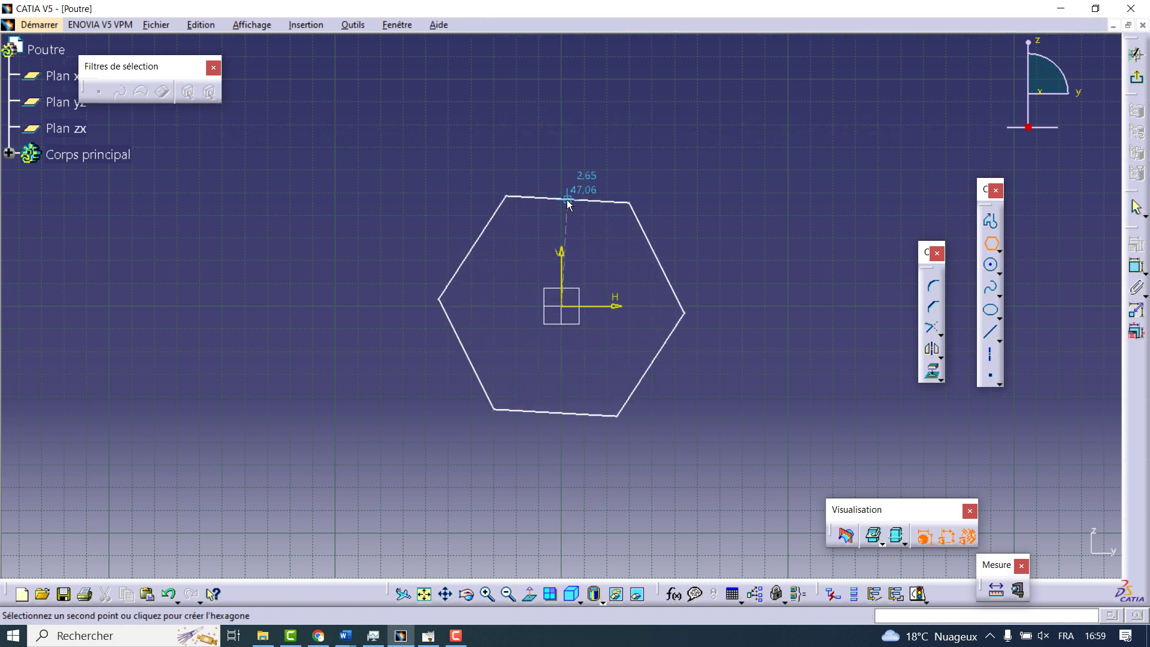
pyautogui.click(572, 255)
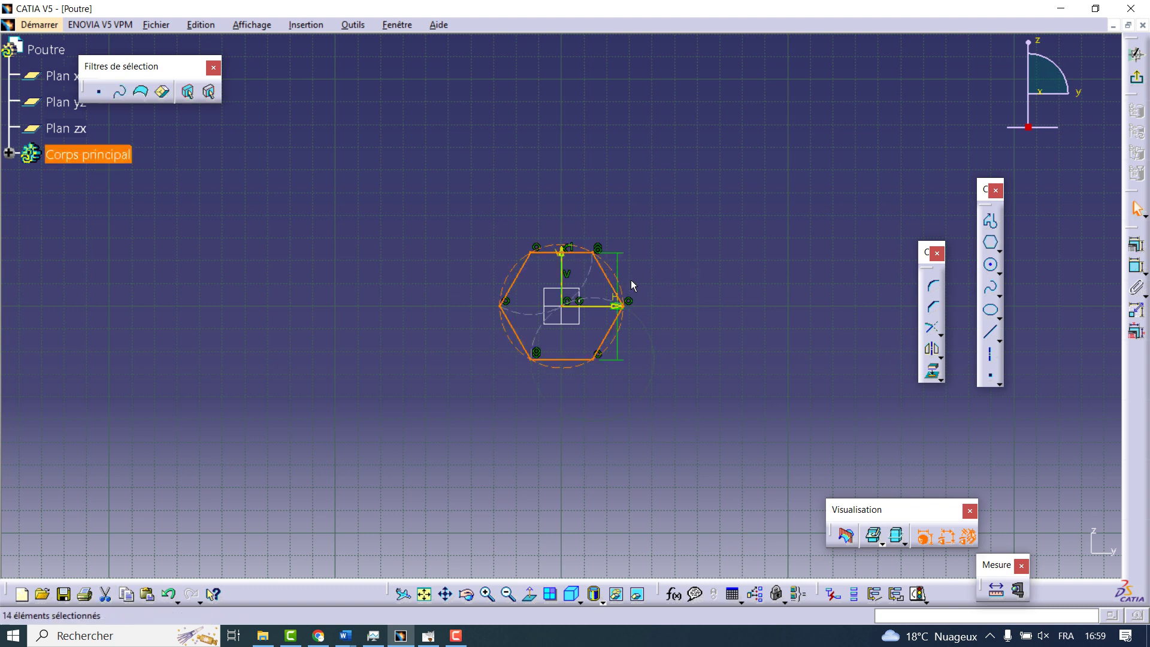
pyautogui.scroll(5, 659, 245)
# - Constrain the hexagon's circumscribed circle to 55 mm diameter and exit the sketch
pyautogui.click(1136, 265)
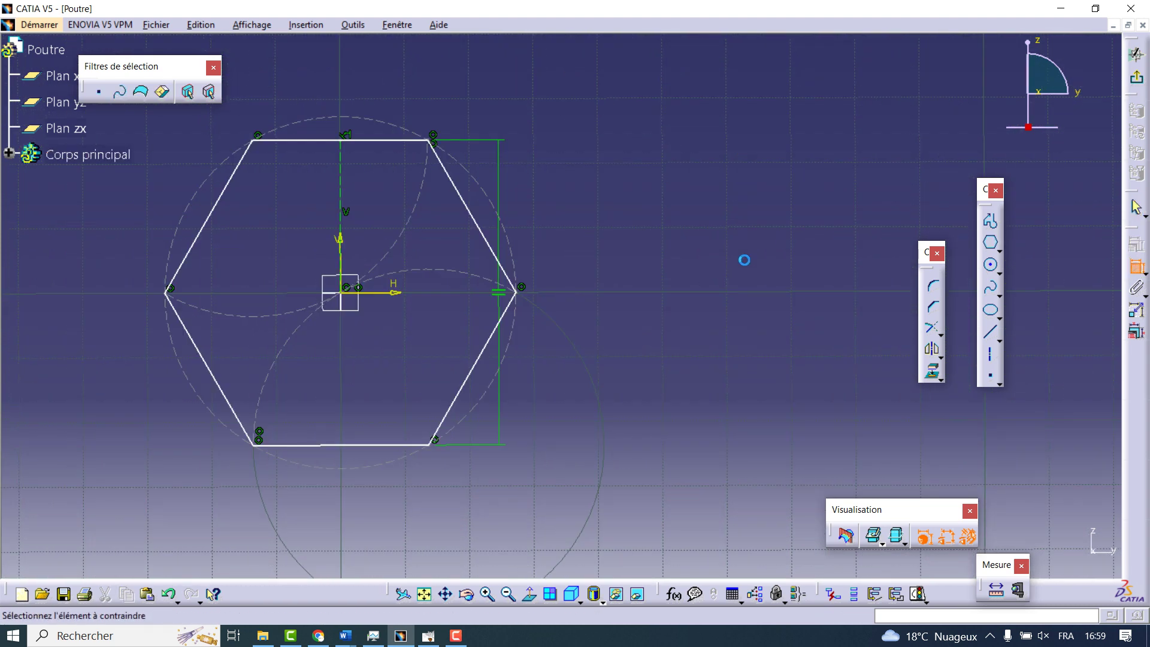
pyautogui.click(476, 185)
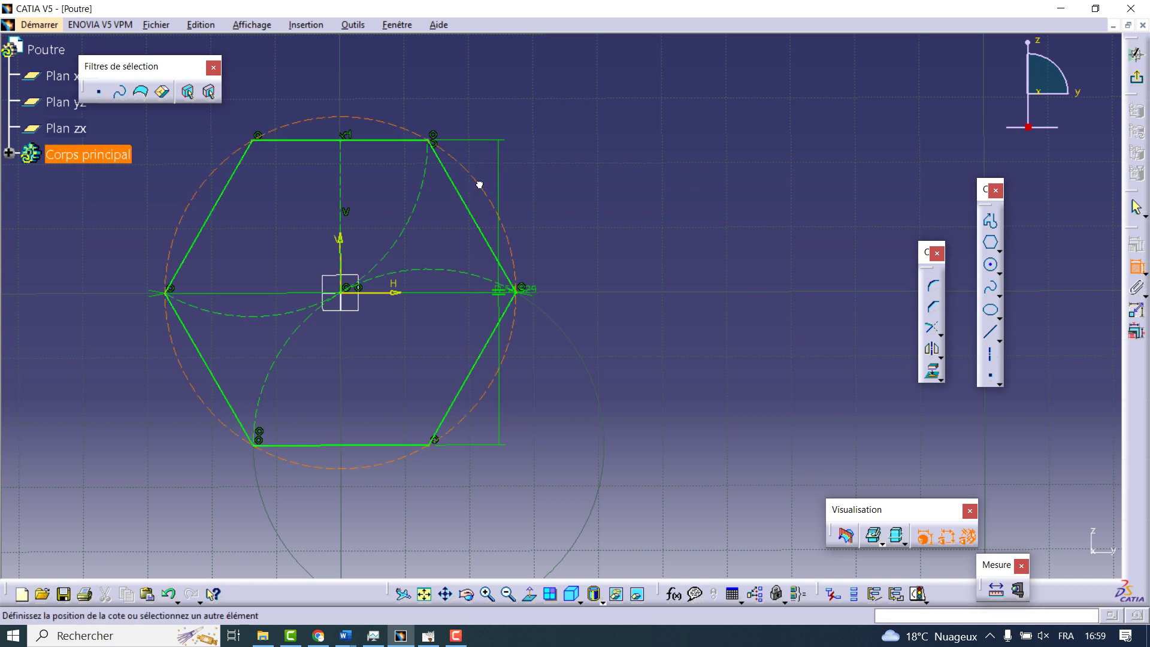
pyautogui.click(719, 174)
pyautogui.doubleClick(728, 172)
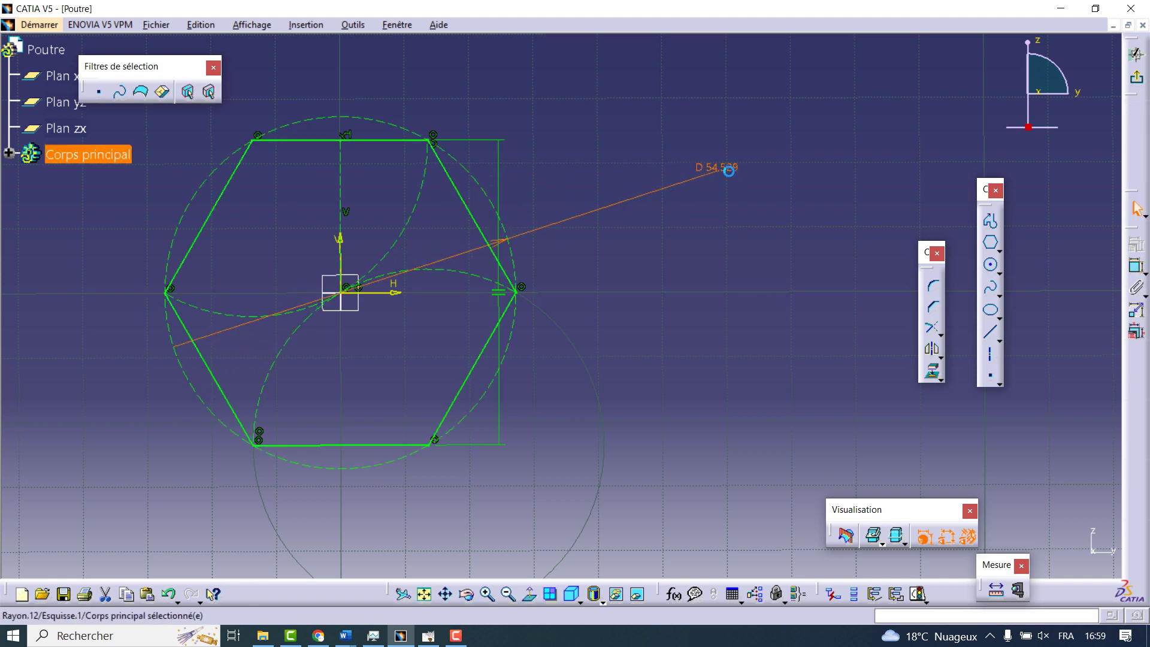
pyautogui.write('55')
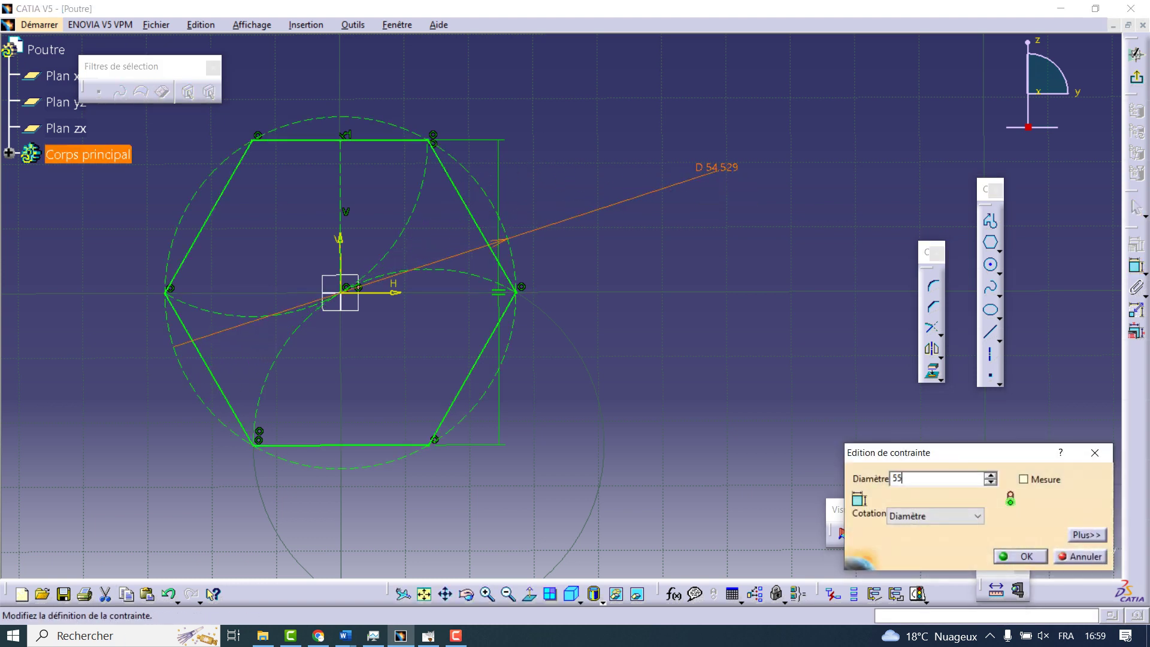
pyautogui.press('Return')
pyautogui.click(714, 300)
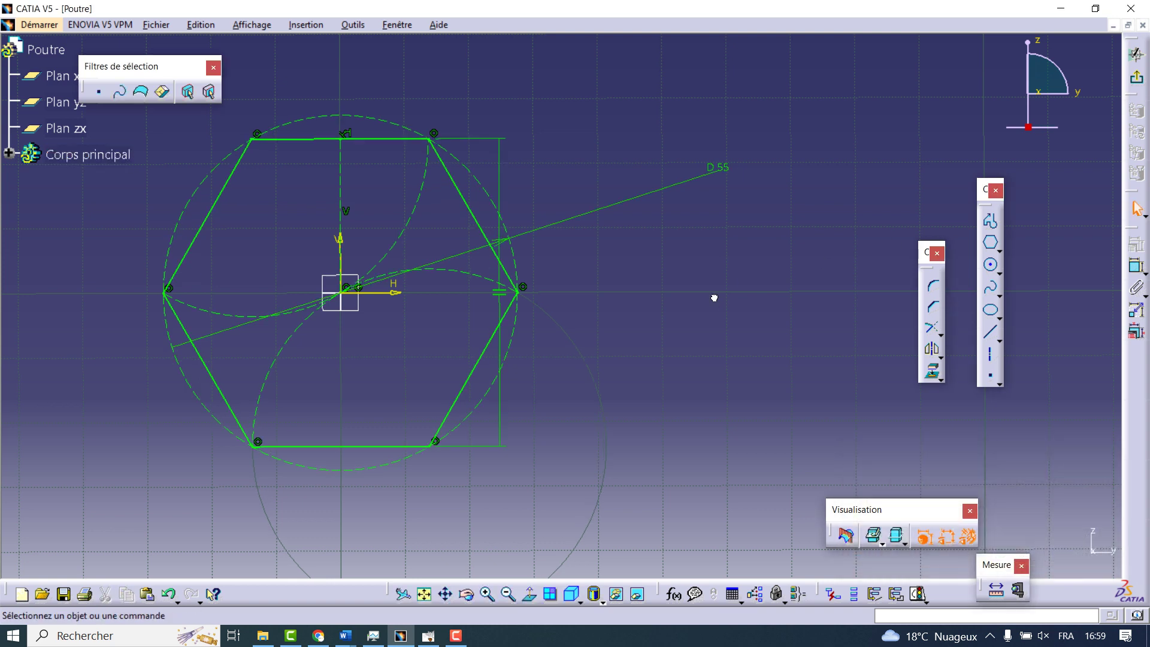
pyautogui.click(1136, 78)
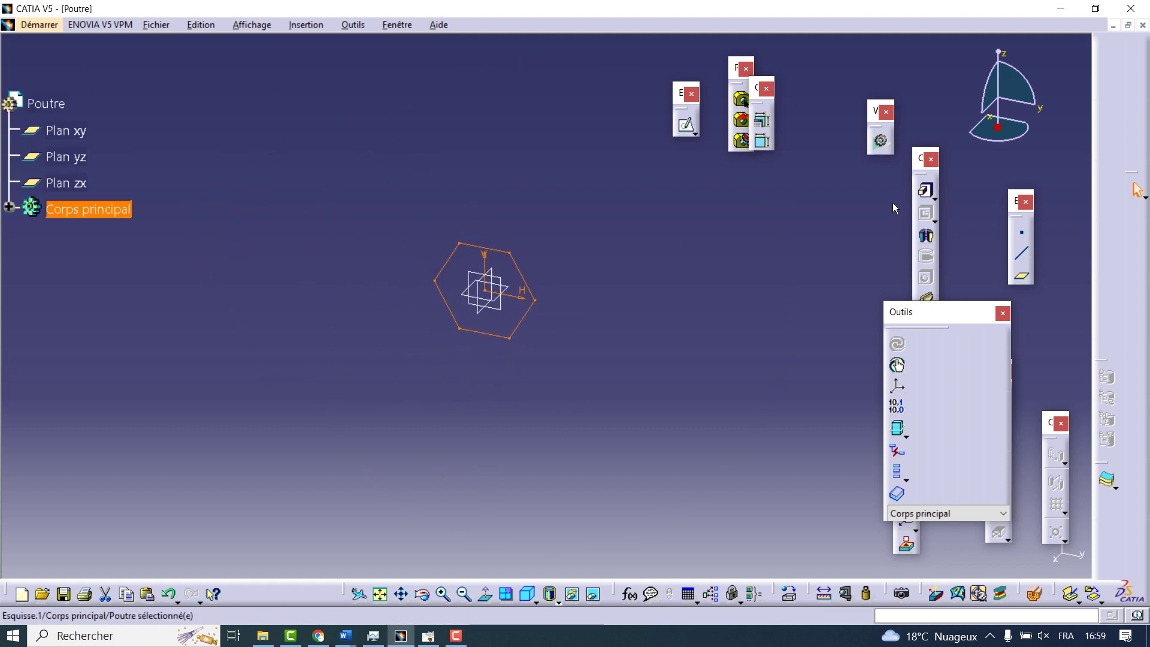
# - Pad the hexagon sketch symmetrically to a 200 mm length and preview it
pyautogui.click(925, 191)
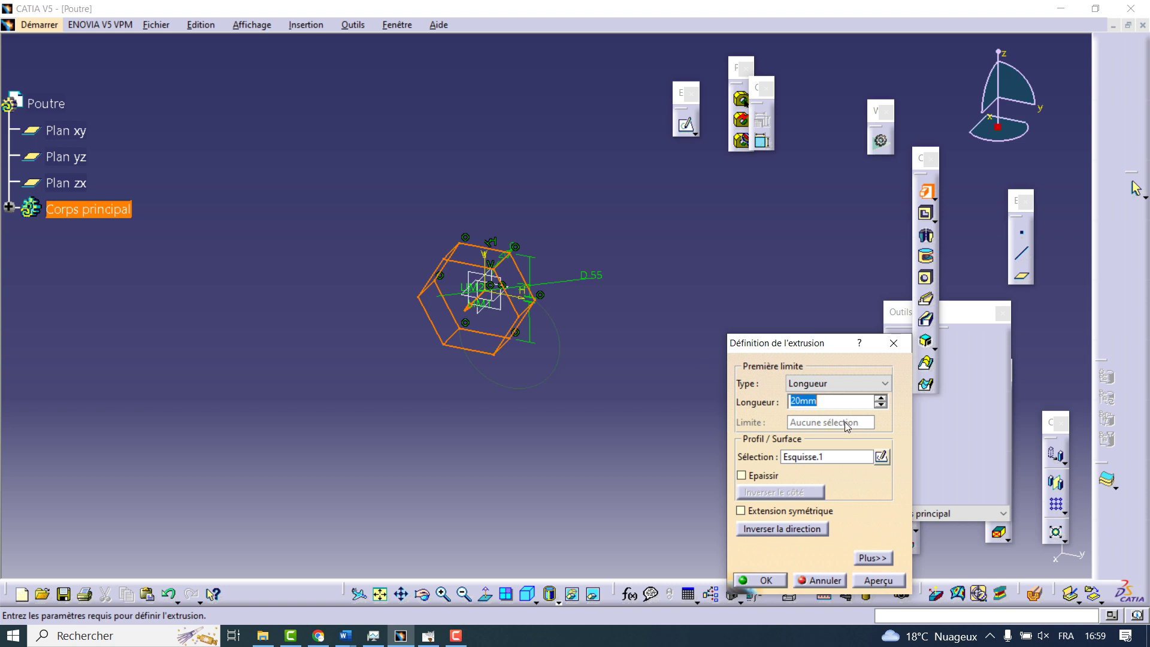
pyautogui.press('BackSpace')
pyautogui.write('100')
pyautogui.click(771, 513)
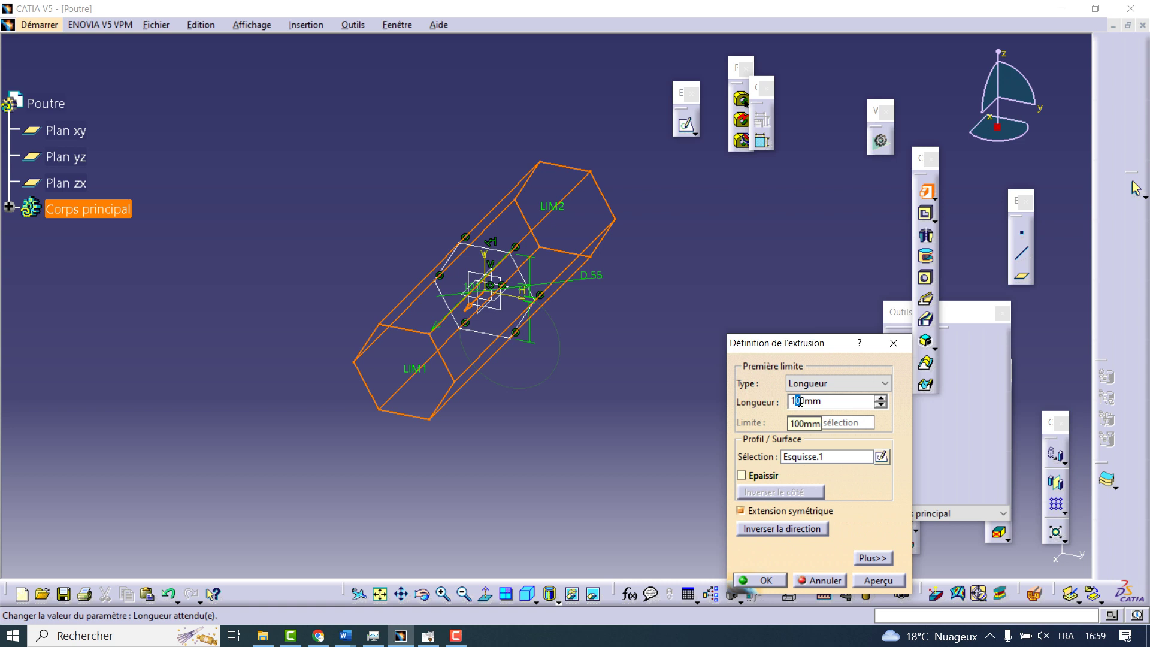
pyautogui.write('2')
pyautogui.click(878, 584)
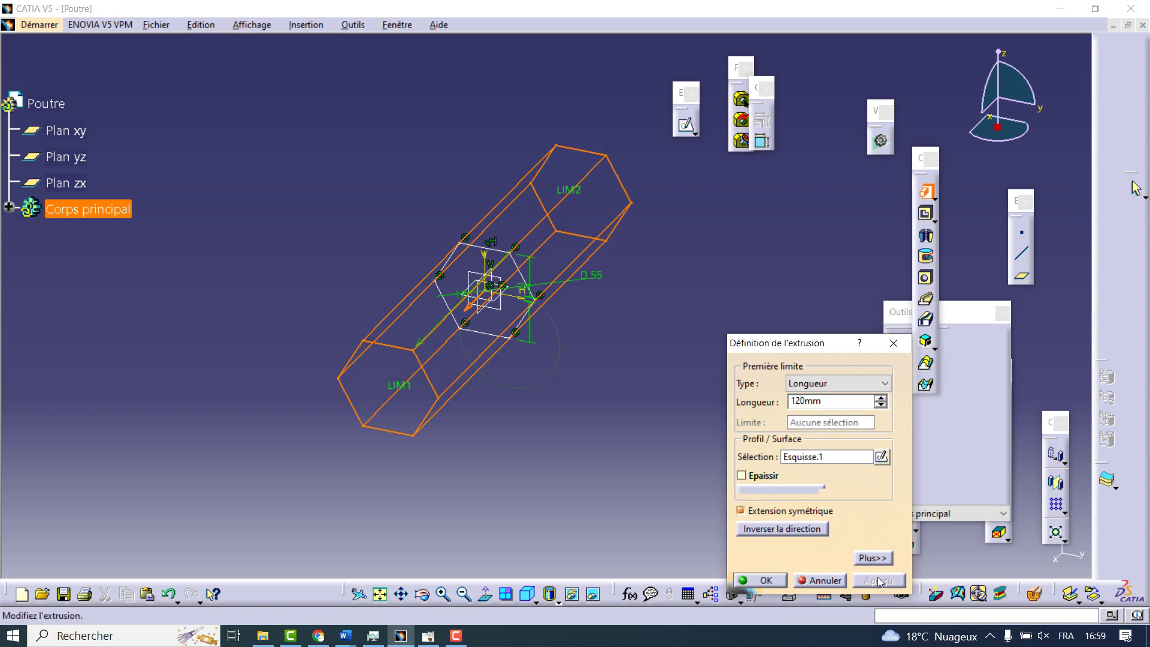
pyautogui.click(765, 578)
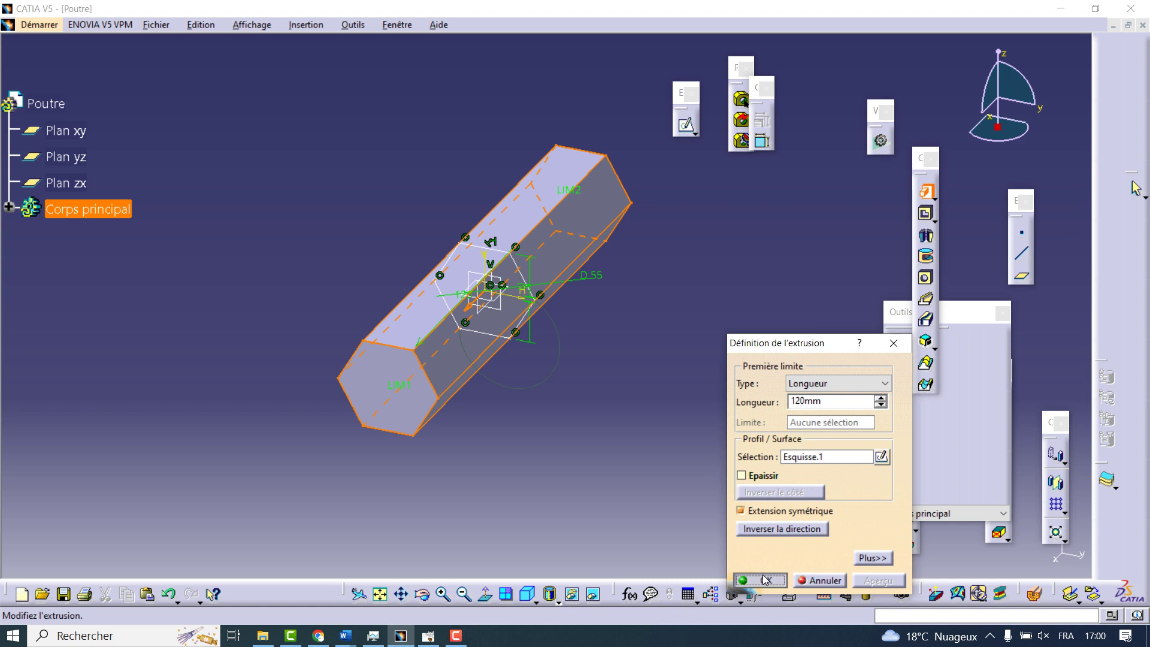
pyautogui.moveTo(765, 579); pyautogui.dragTo(745, 475)
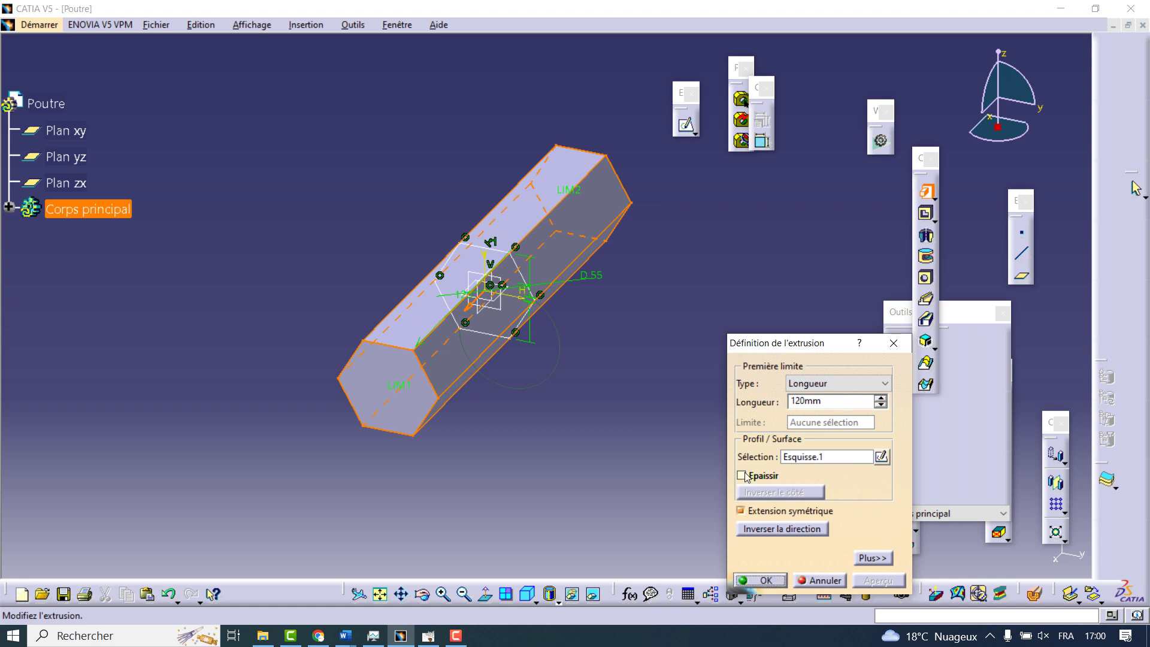
pyautogui.click(794, 399)
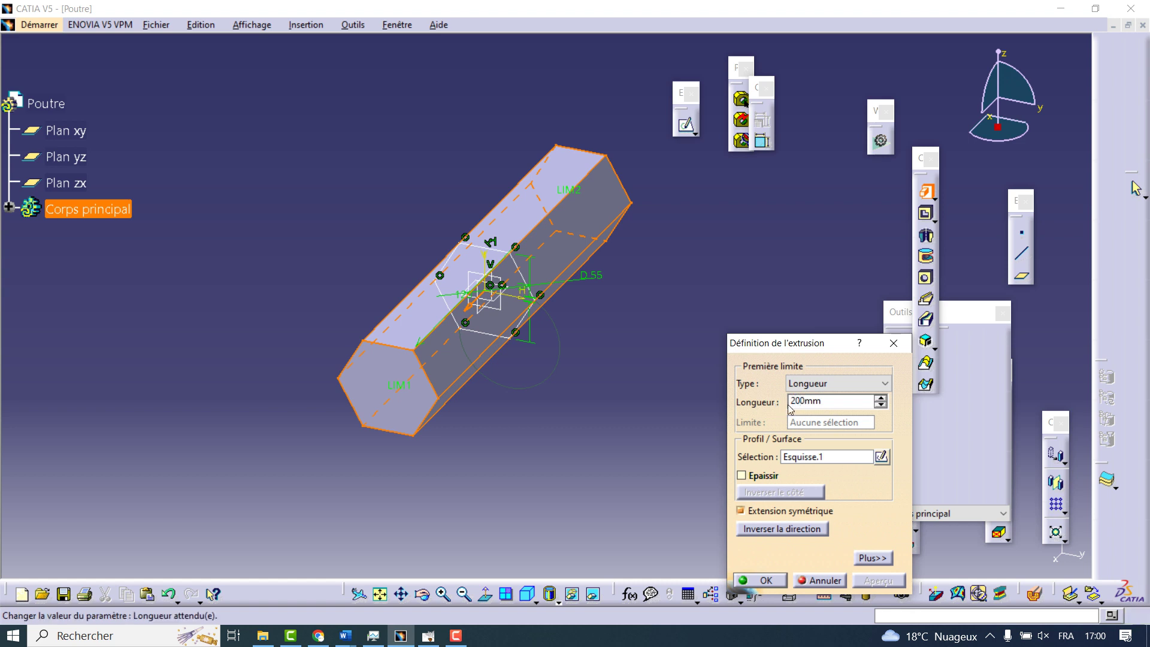
# - Confirm the 200 mm pad and start a sketch on the prism's hexagonal end face
pyautogui.click(758, 580)
pyautogui.click(677, 490)
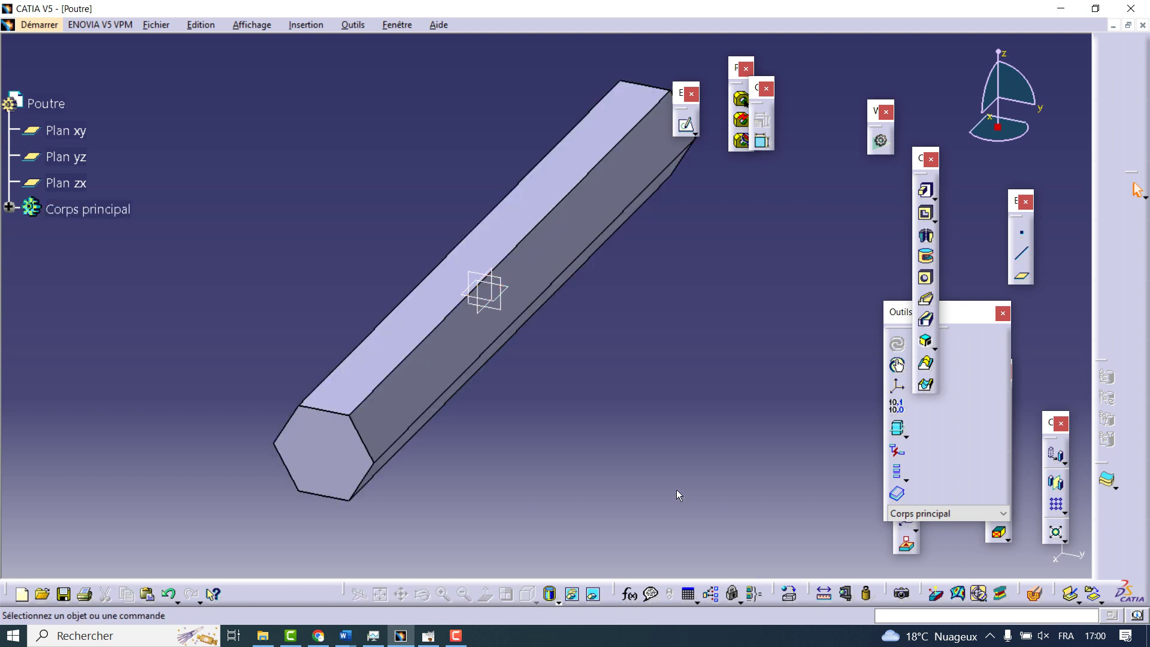
pyautogui.moveTo(587, 442); pyautogui.dragTo(533, 416, button='middle')
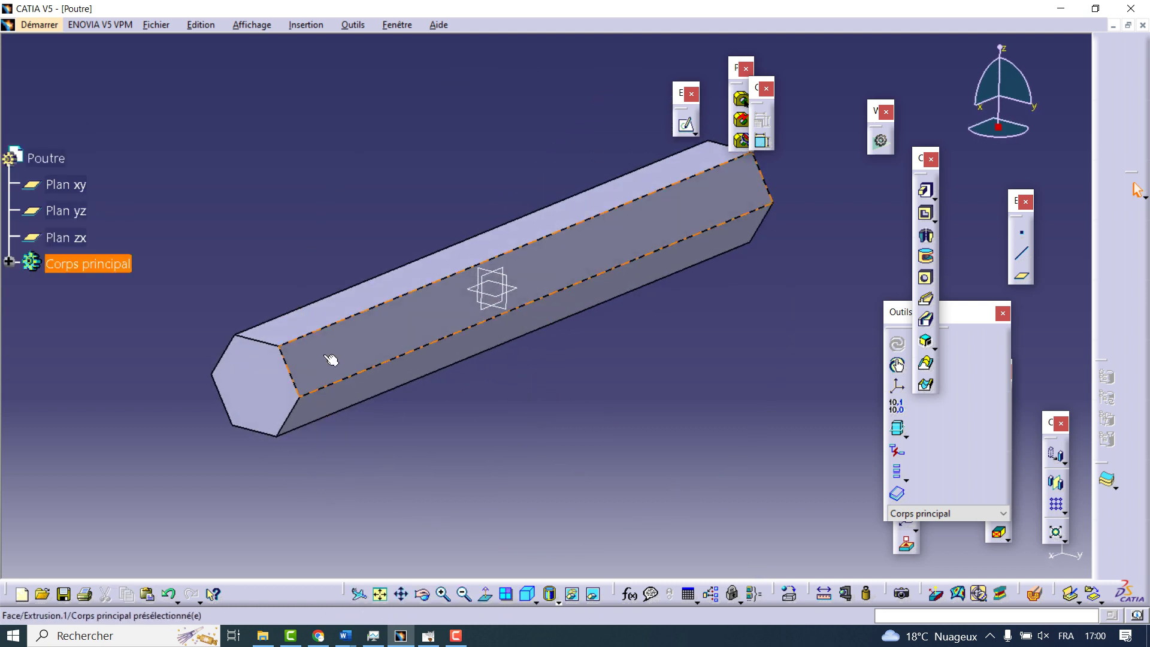
pyautogui.click(261, 366)
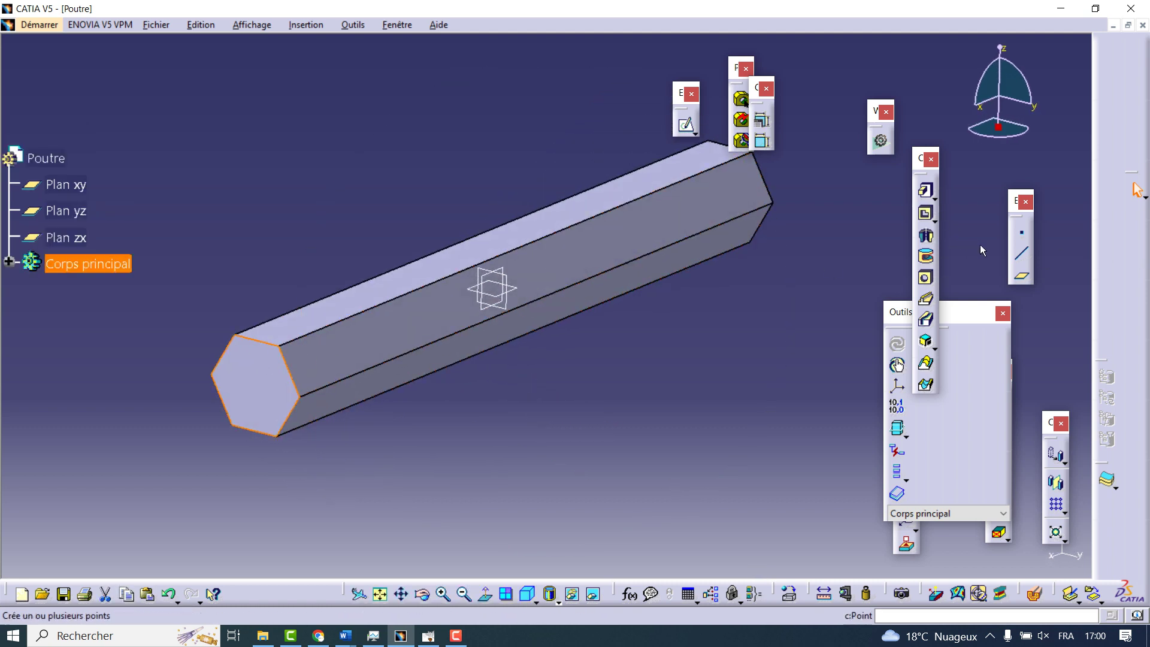
pyautogui.click(687, 125)
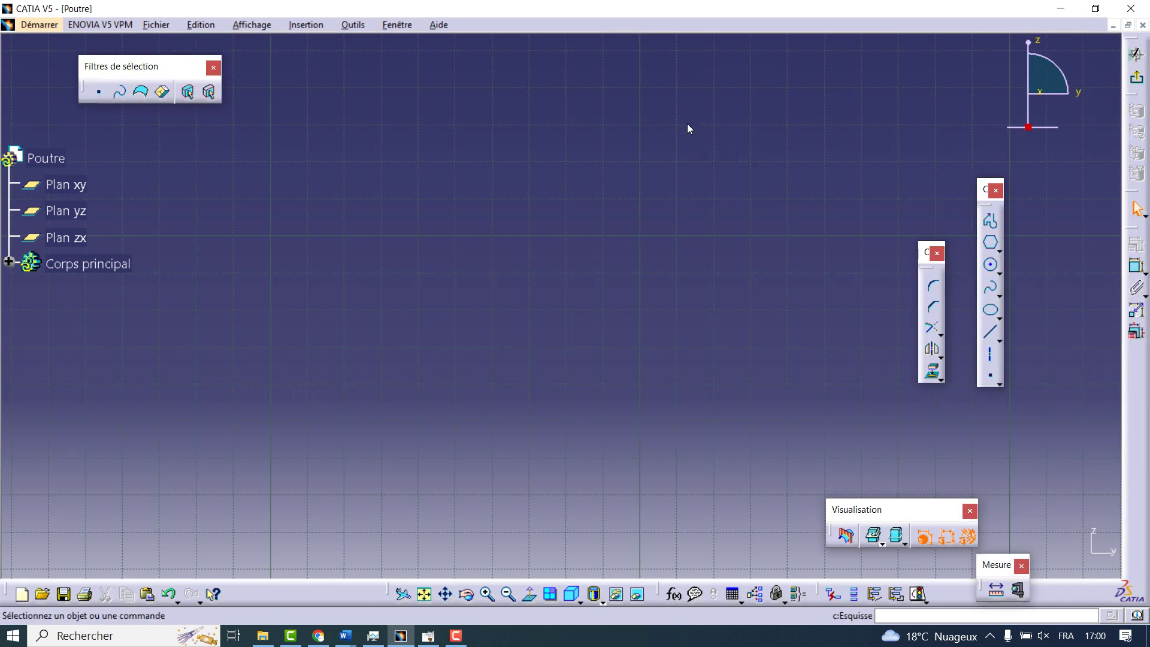
# - Draw a circle centred on the origin, enclosing the hexagon
pyautogui.click(425, 594)
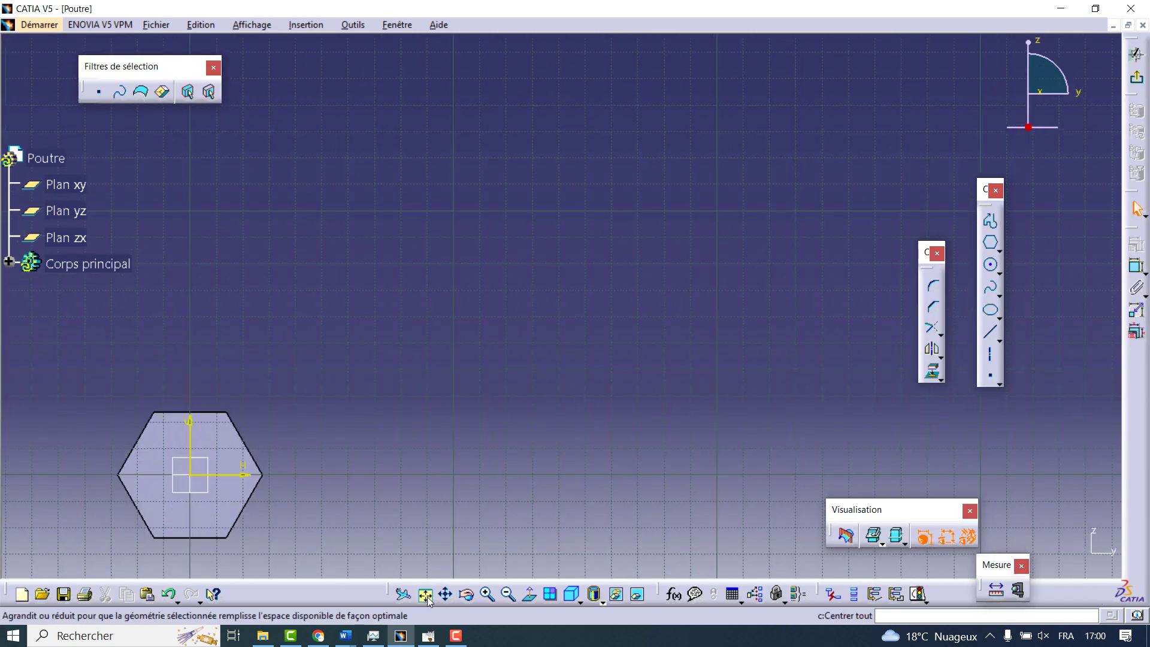
pyautogui.moveTo(531, 372)
pyautogui.mouseDown(button='middle')
pyautogui.moveTo(634, 256)
pyautogui.moveTo(757, 178)
pyautogui.mouseUp(button='middle')
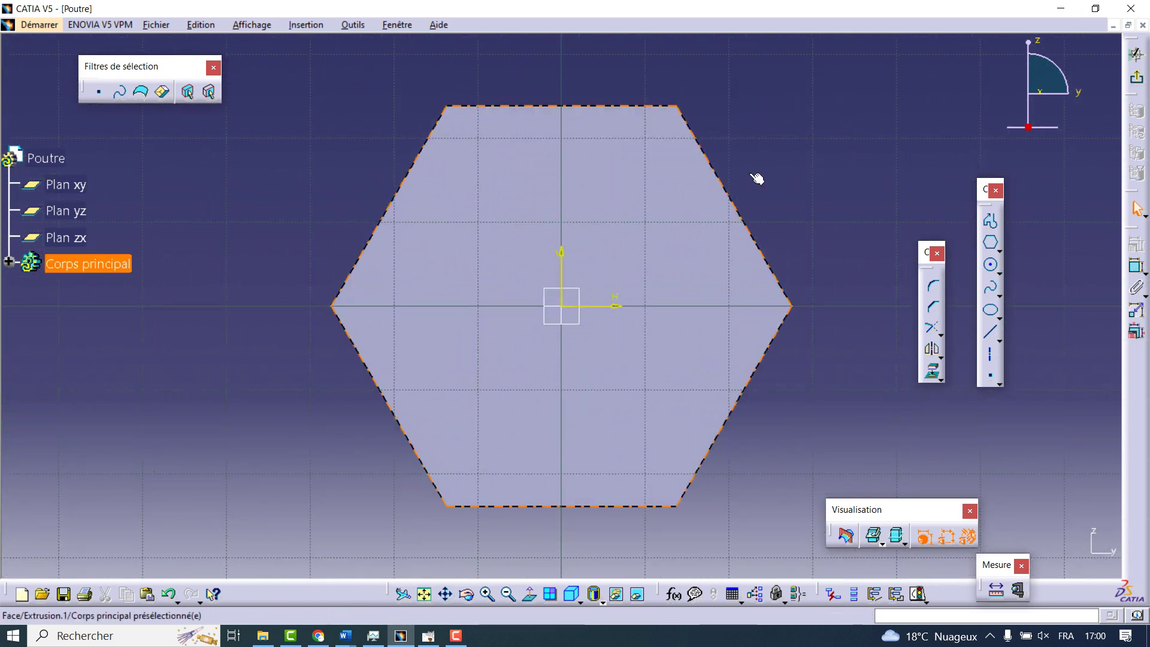
pyautogui.click(992, 268)
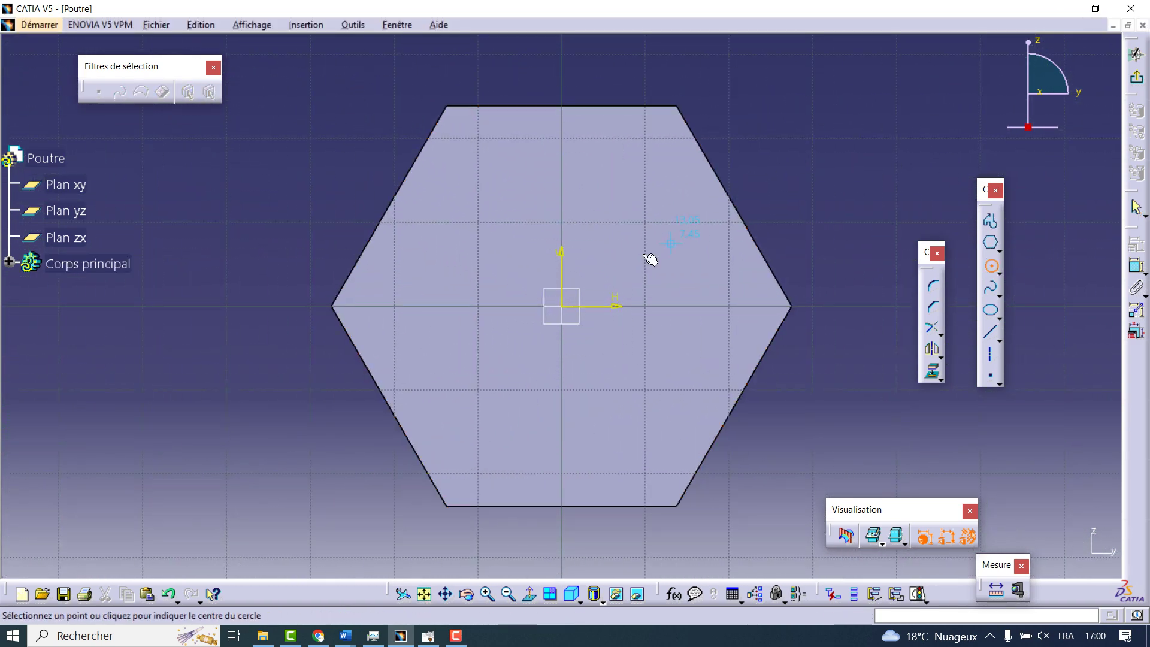
pyautogui.click(562, 307)
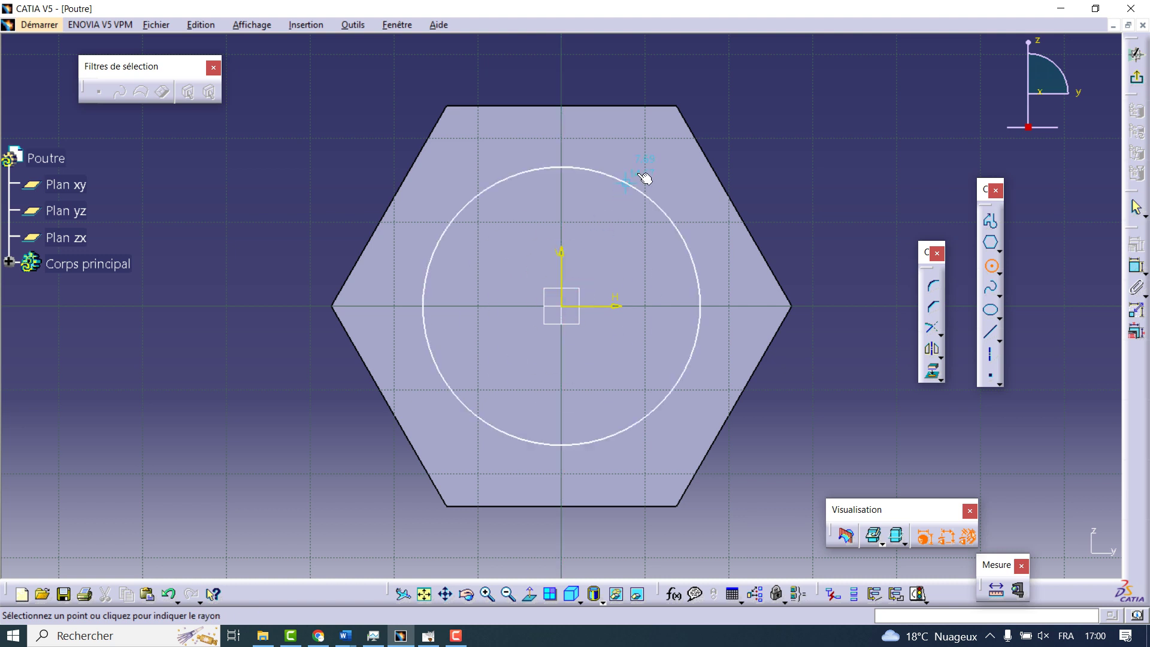
pyautogui.moveTo(681, 103)
pyautogui.mouseDown(button='middle')
pyautogui.moveTo(617, 396)
pyautogui.moveTo(623, 365)
pyautogui.mouseUp(button='middle')
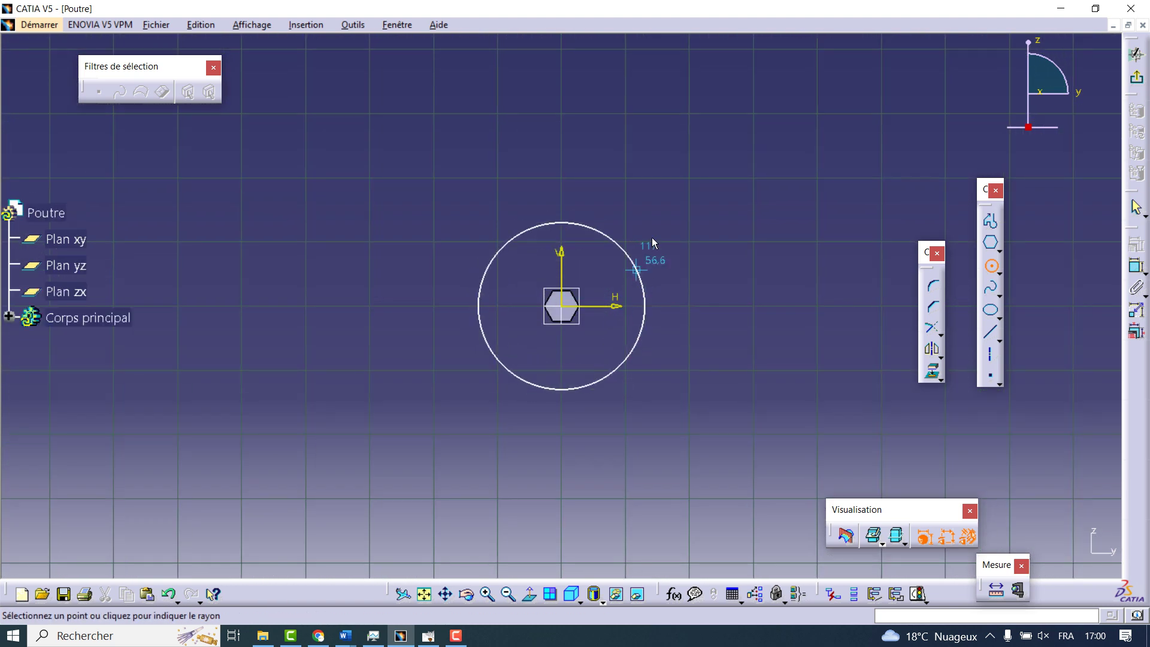
pyautogui.click(629, 278)
pyautogui.moveTo(646, 287); pyautogui.dragTo(726, 217, button='middle')
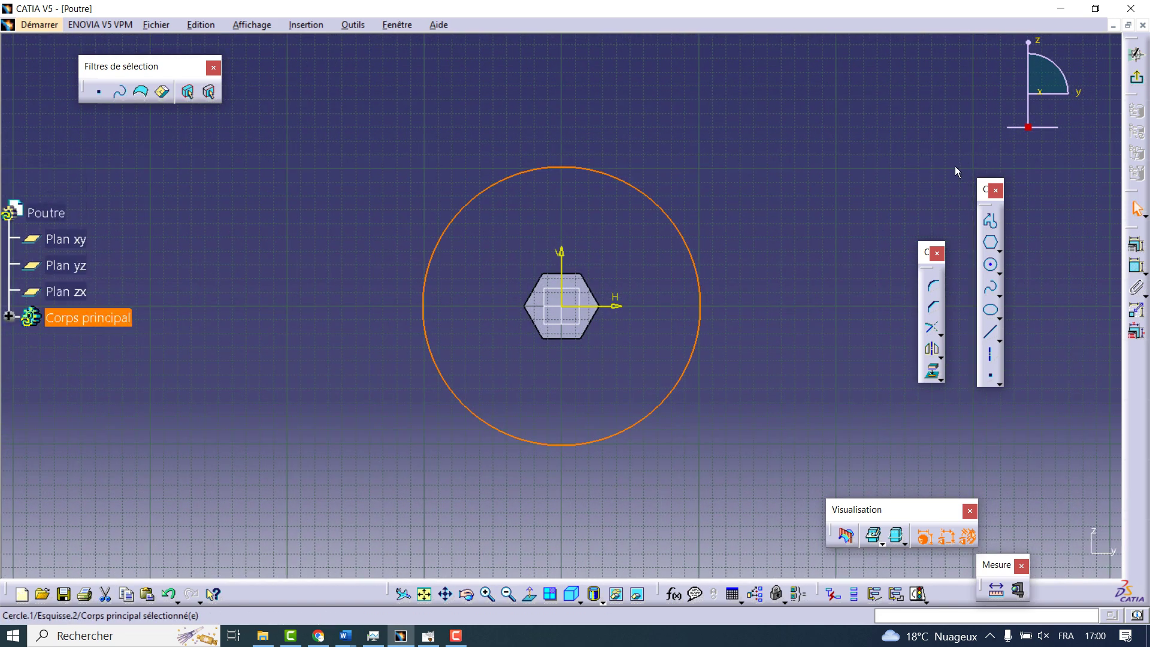
# - Pad the circle sketch 25 mm into a flange disc at the beam's end
pyautogui.click(1136, 77)
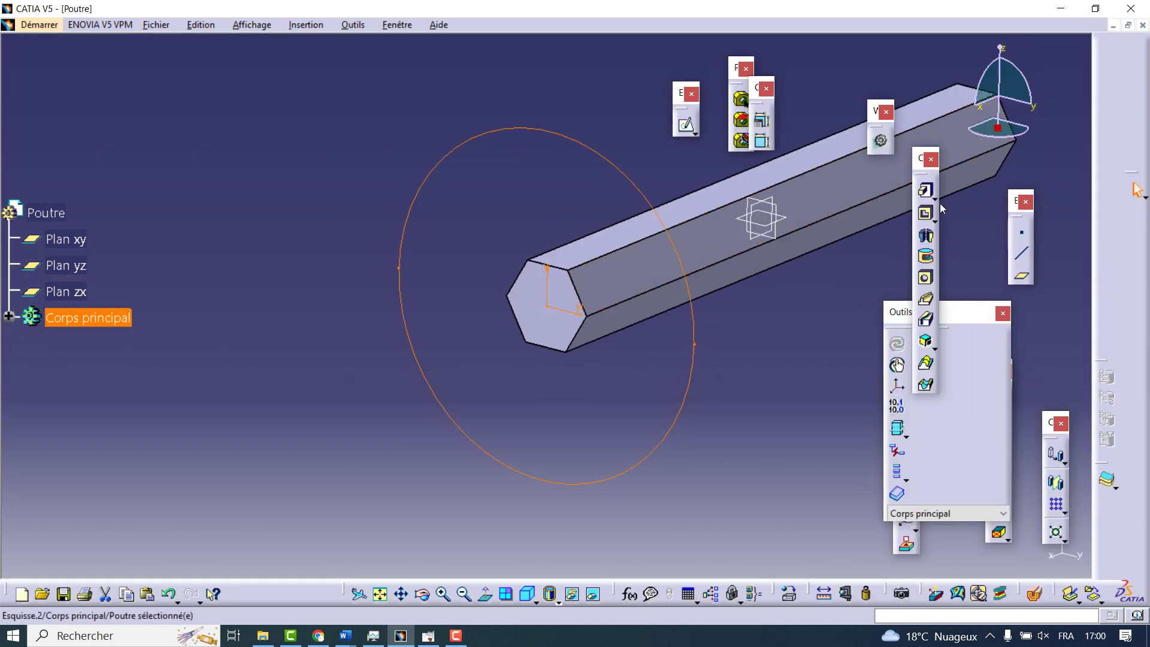
pyautogui.click(925, 193)
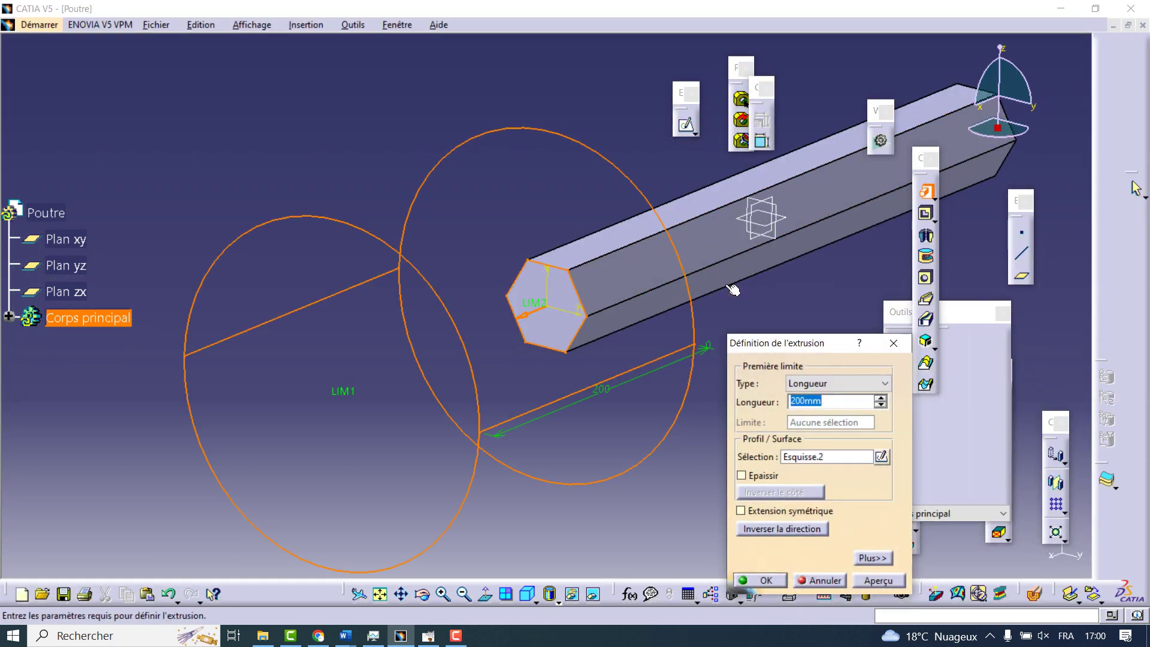
pyautogui.write('10')
pyautogui.click(882, 581)
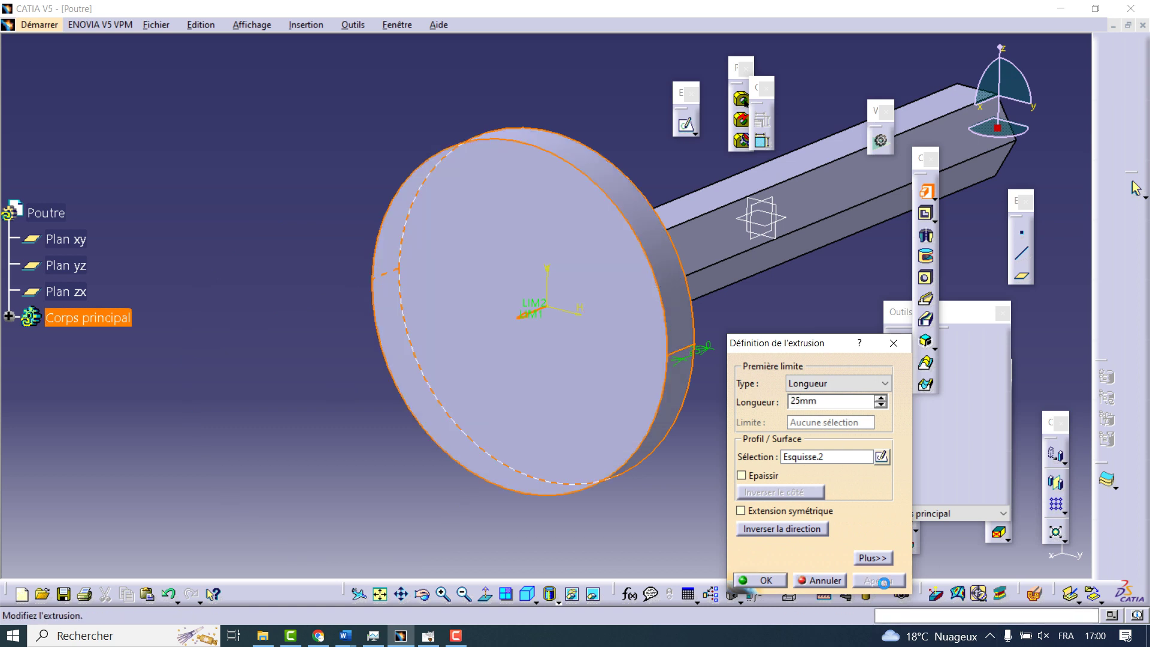
pyautogui.moveTo(602, 425)
pyautogui.mouseDown(button='middle')
pyautogui.moveTo(447, 357)
pyautogui.moveTo(287, 315)
pyautogui.moveTo(352, 351)
pyautogui.moveTo(422, 346)
pyautogui.moveTo(257, 277)
pyautogui.moveTo(318, 289)
pyautogui.moveTo(300, 287)
pyautogui.moveTo(324, 307)
pyautogui.mouseUp(button='middle')
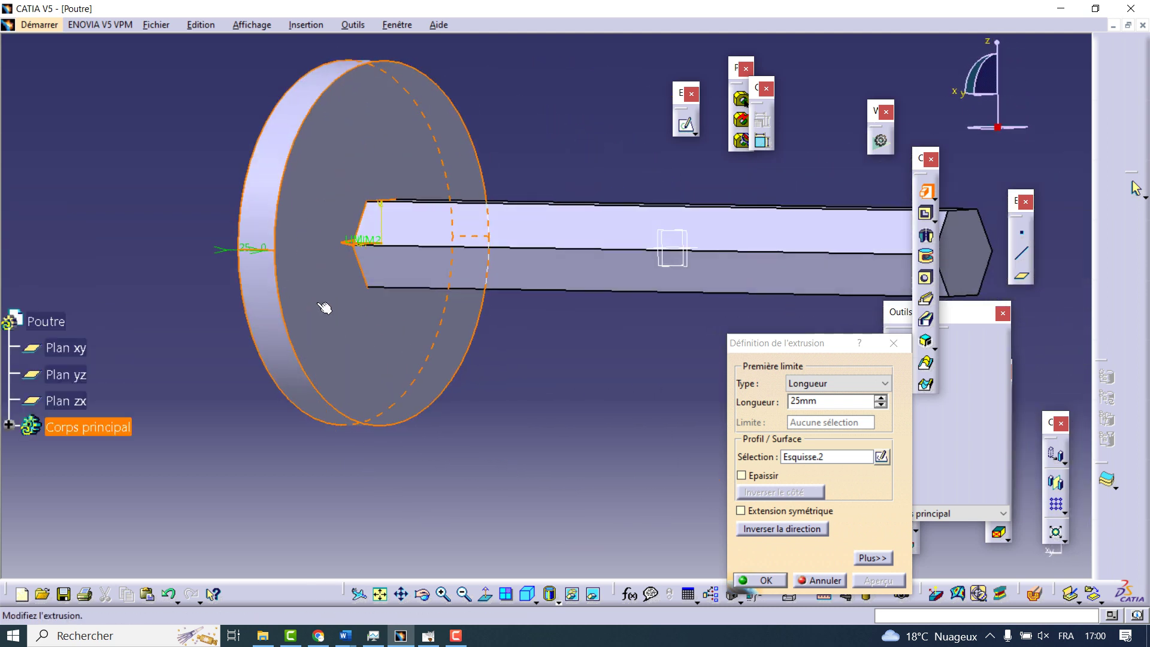
pyautogui.click(766, 581)
pyautogui.moveTo(589, 383)
pyautogui.mouseDown(button='middle')
pyautogui.moveTo(639, 416)
pyautogui.moveTo(689, 407)
pyautogui.moveTo(641, 360)
pyautogui.moveTo(716, 418)
pyautogui.moveTo(663, 470)
pyautogui.moveTo(580, 467)
pyautogui.moveTo(48, 30)
pyautogui.mouseUp(button='middle')
pyautogui.click(40, 24)
pyautogui.click(651, 451)
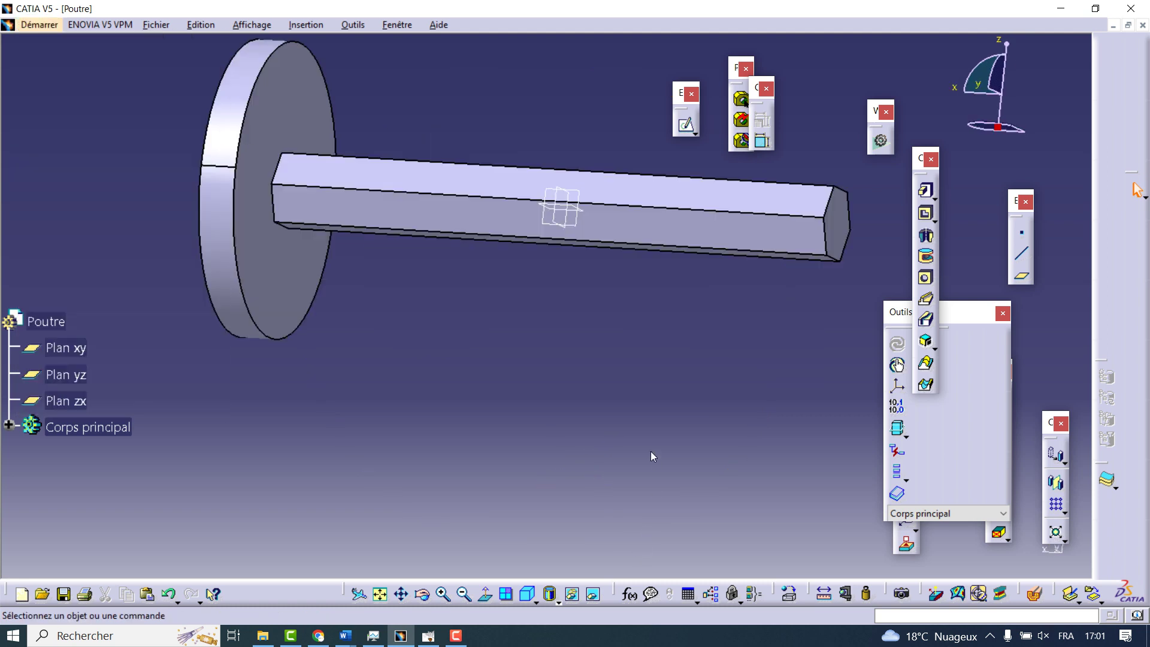
# - Drag Acier from the Métaux material library onto the Poutre part
pyautogui.click(789, 593)
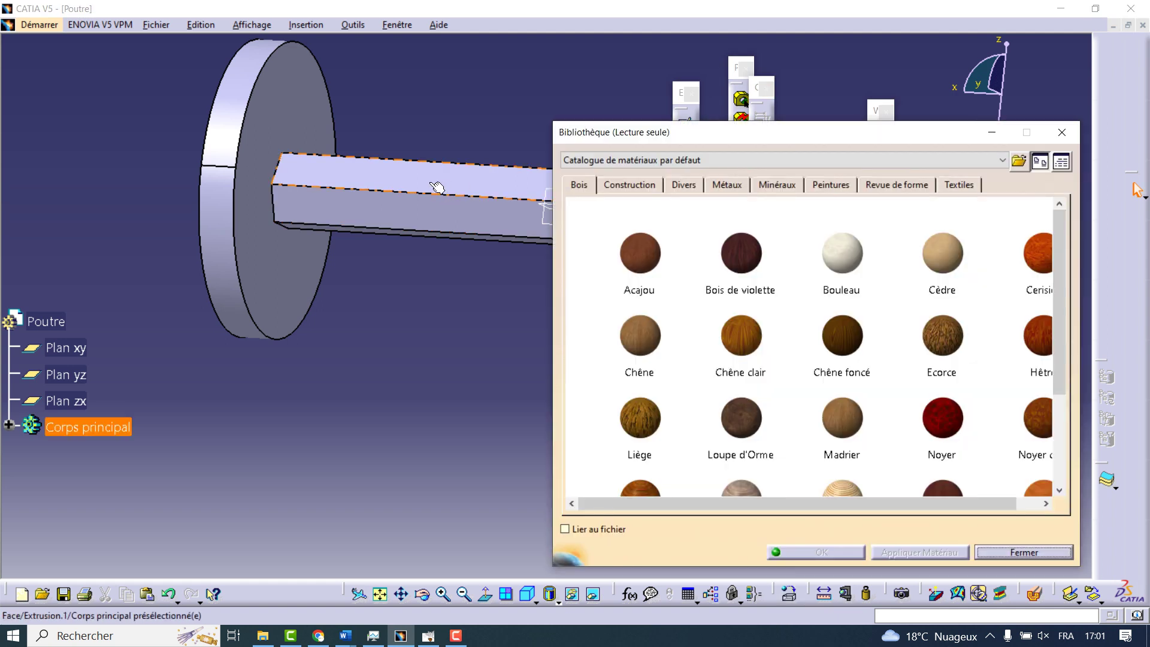
pyautogui.click(727, 184)
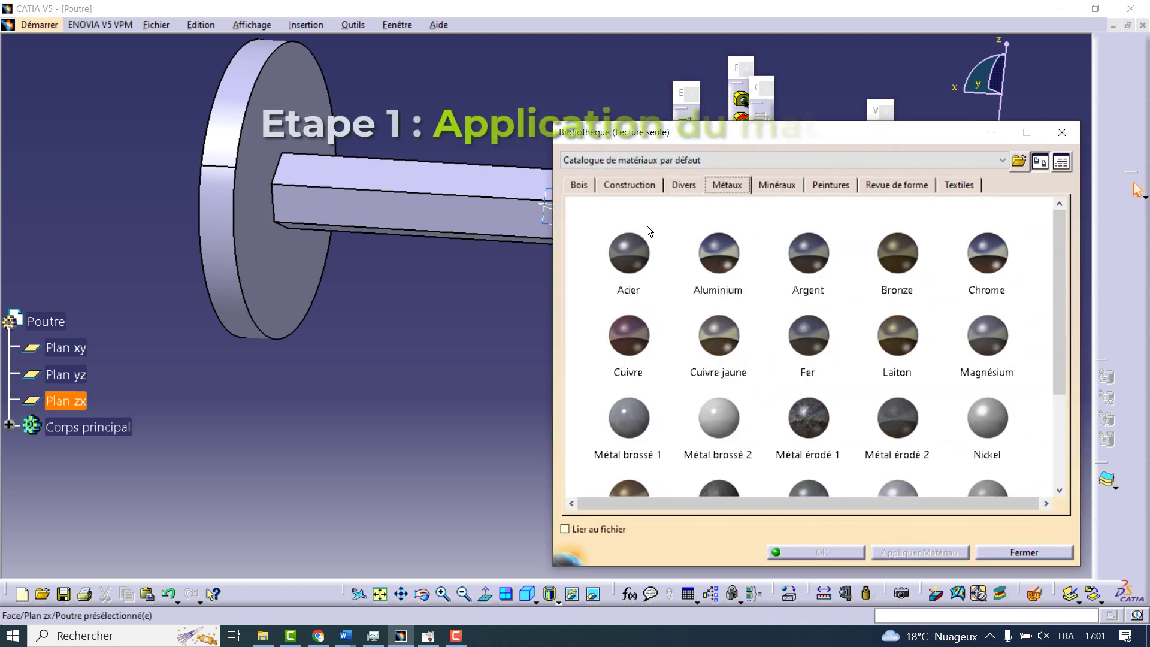
pyautogui.click(631, 258)
pyautogui.moveTo(632, 259)
pyautogui.mouseDown()
pyautogui.moveTo(329, 196)
pyautogui.moveTo(342, 211)
pyautogui.mouseUp()
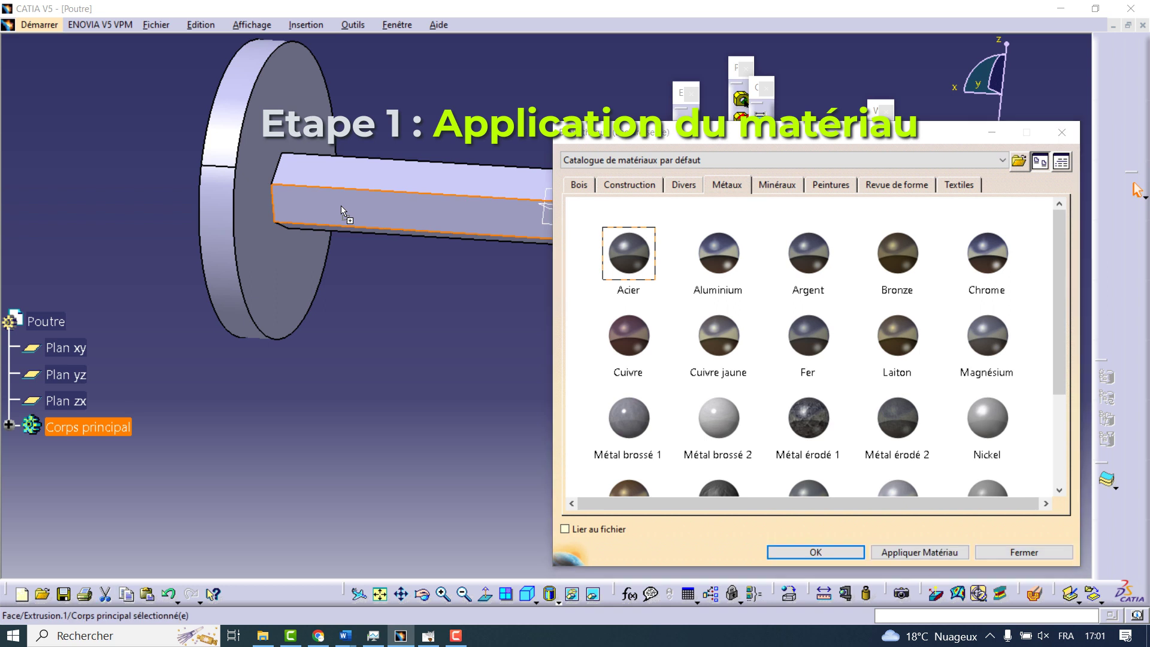
pyautogui.click(837, 552)
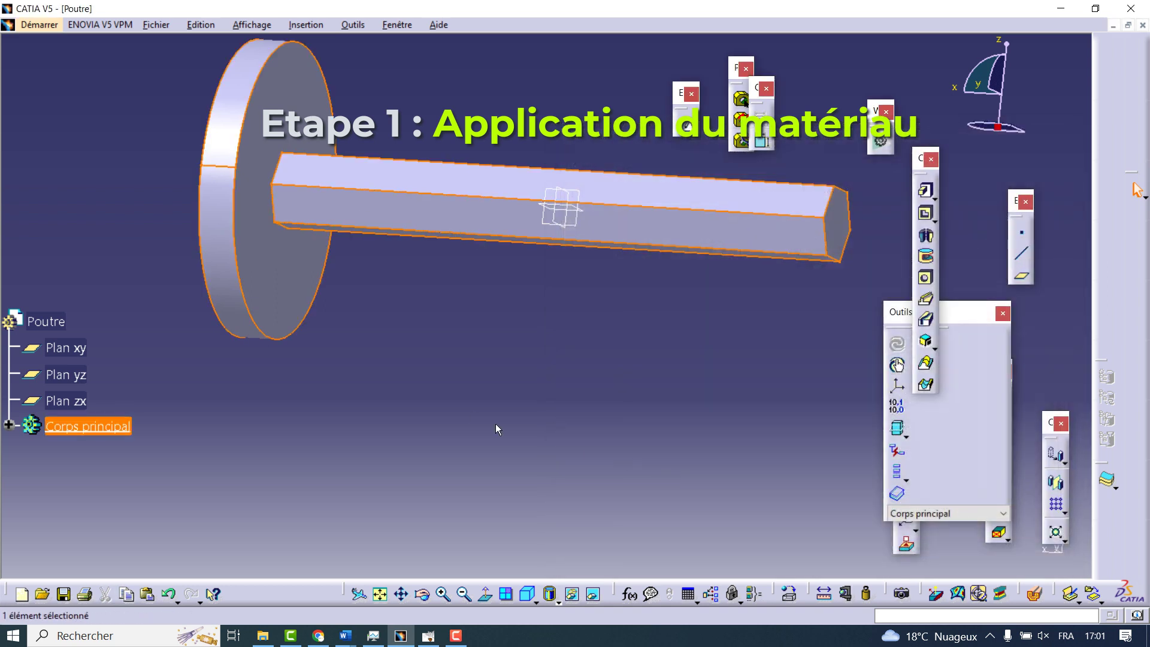
pyautogui.click(469, 397)
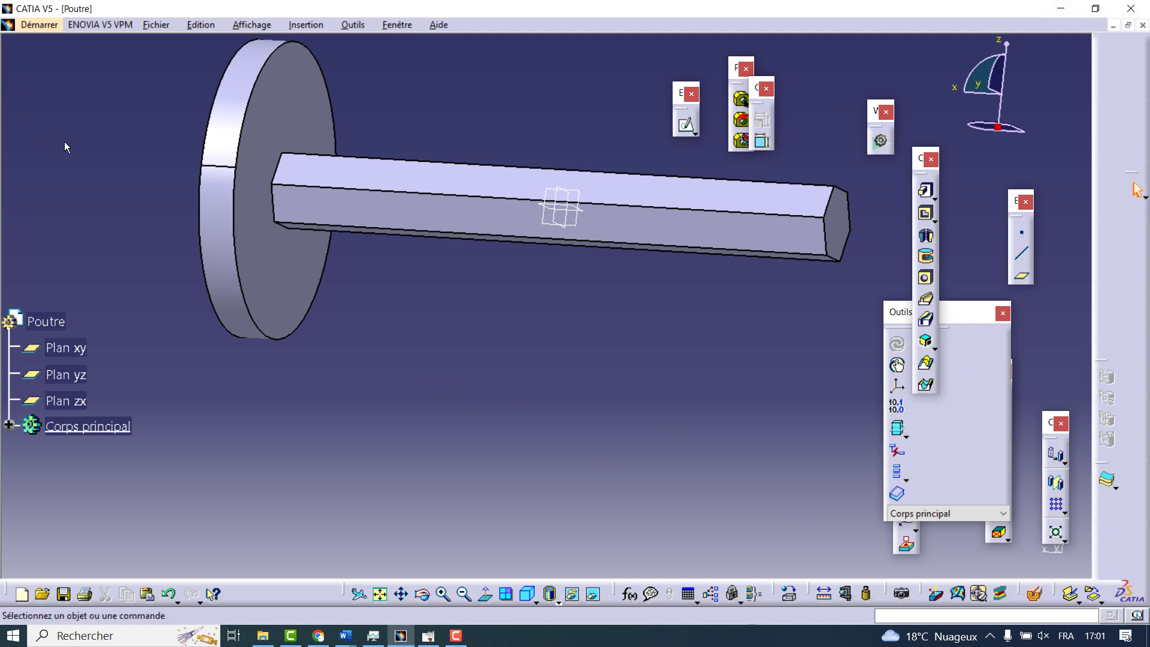
# - Switch to Generative Structural Analysis and create an Analyse statique case
pyautogui.click(44, 25)
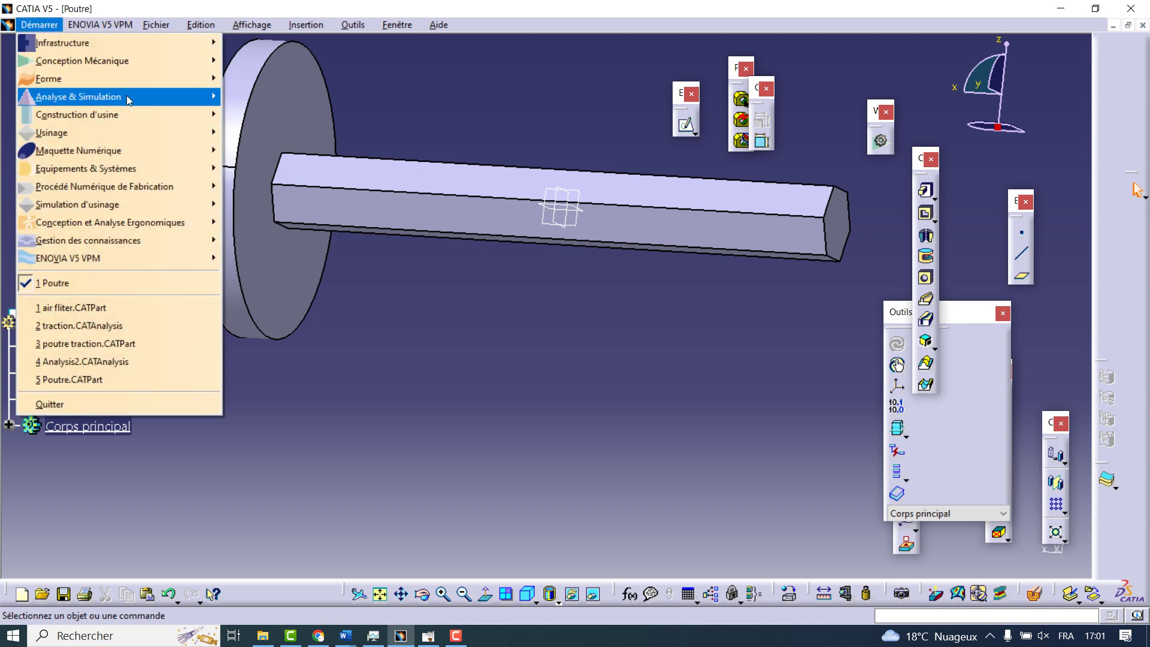
pyautogui.moveTo(79, 96)
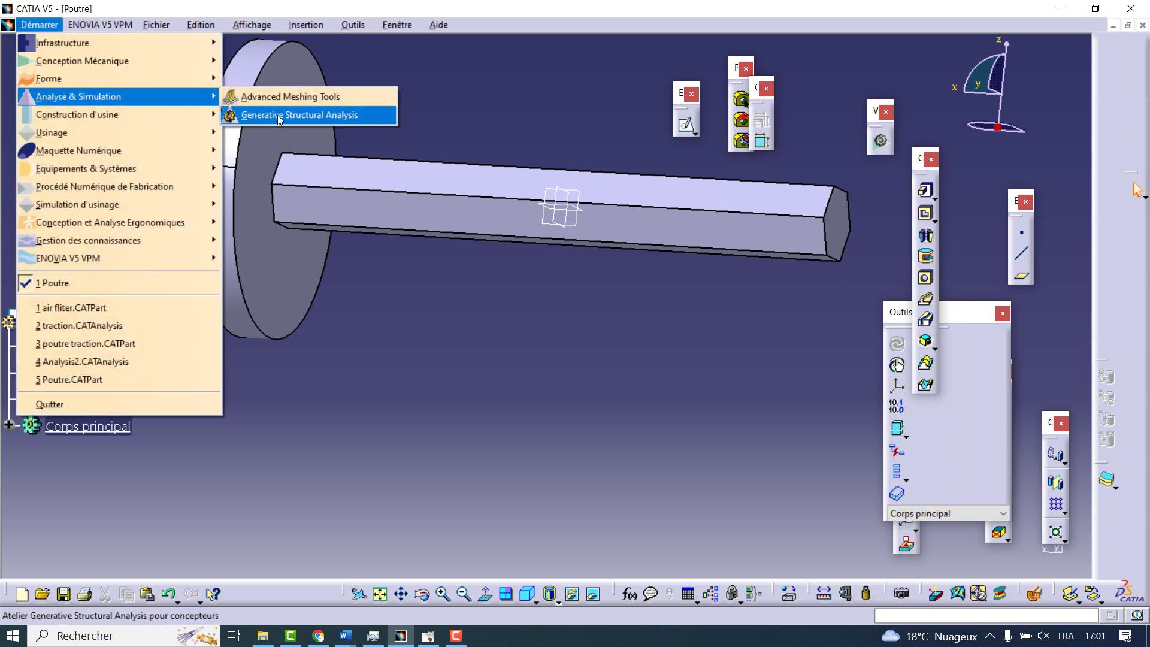
pyautogui.click(278, 115)
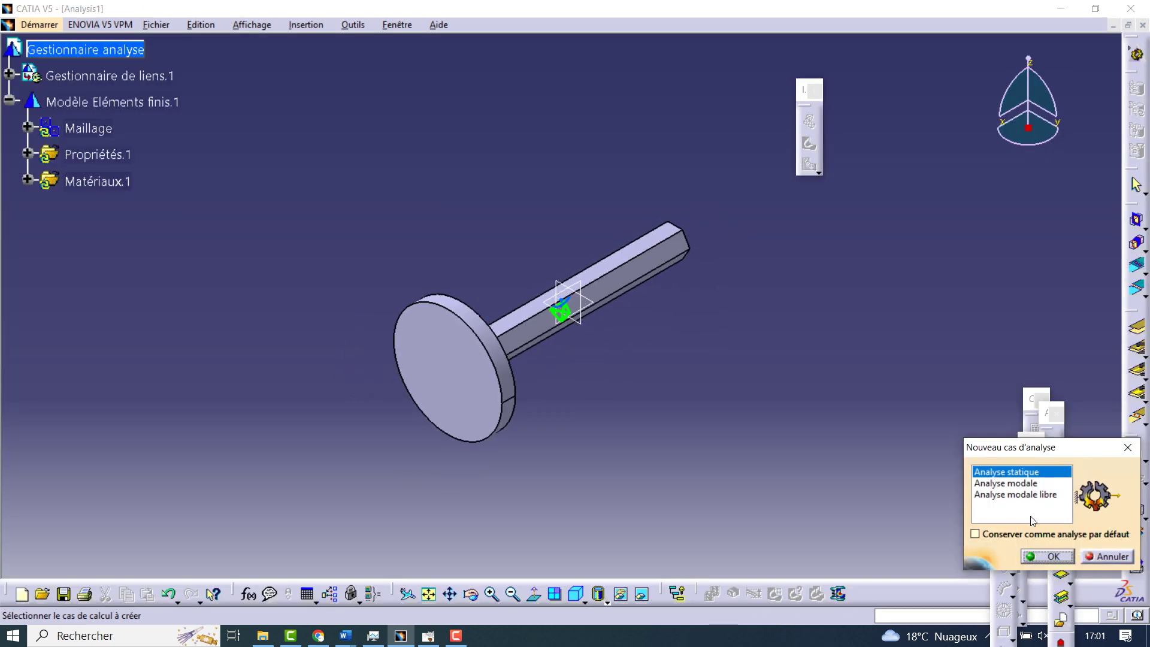
pyautogui.click(1056, 557)
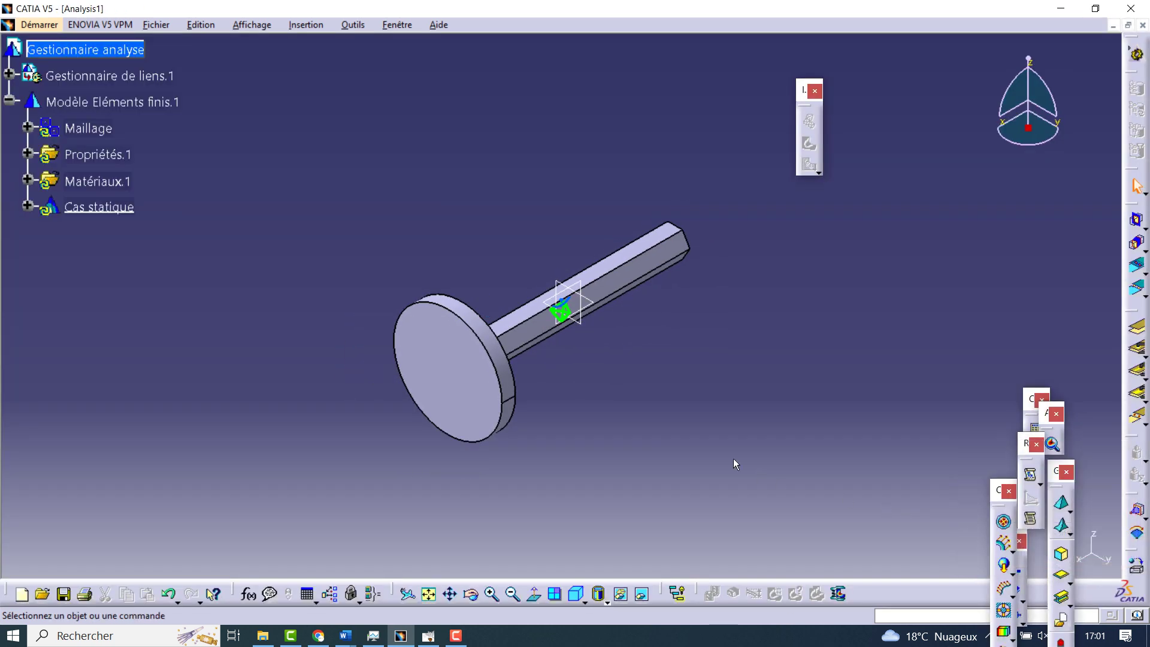
pyautogui.moveTo(733, 463)
pyautogui.mouseDown(button='middle')
pyautogui.moveTo(455, 274)
pyautogui.moveTo(653, 300)
pyautogui.mouseUp(button='middle')
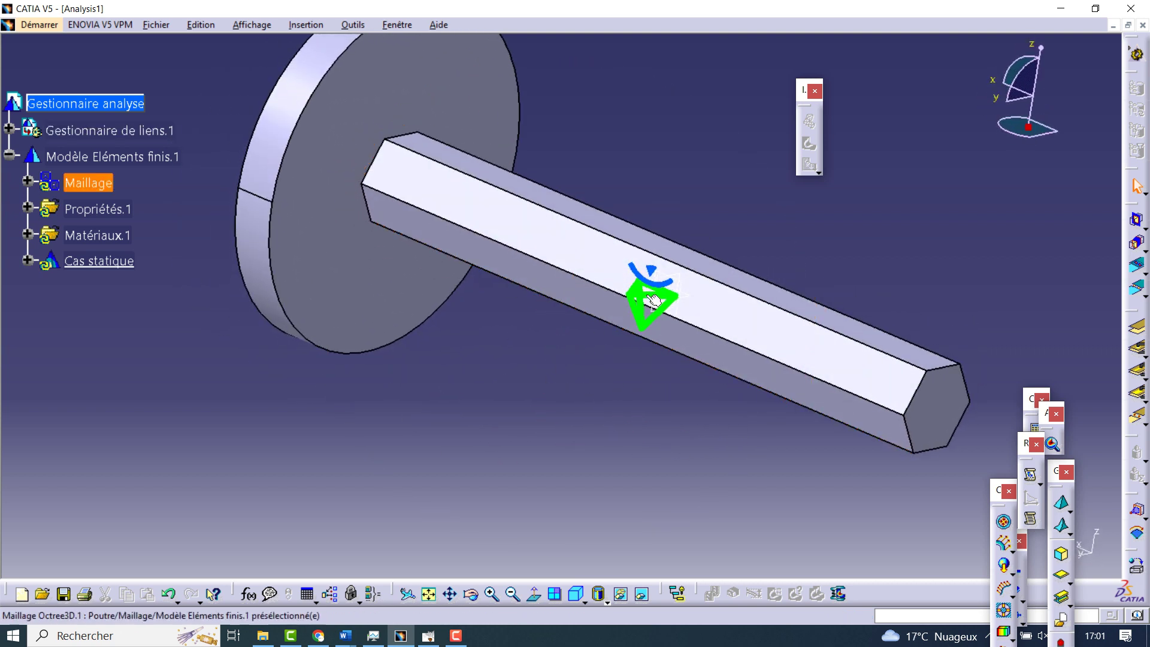
# - Set the Octree3D mesh to 15 mm element size and 2 mm absolute sag
pyautogui.doubleClick(640, 296)
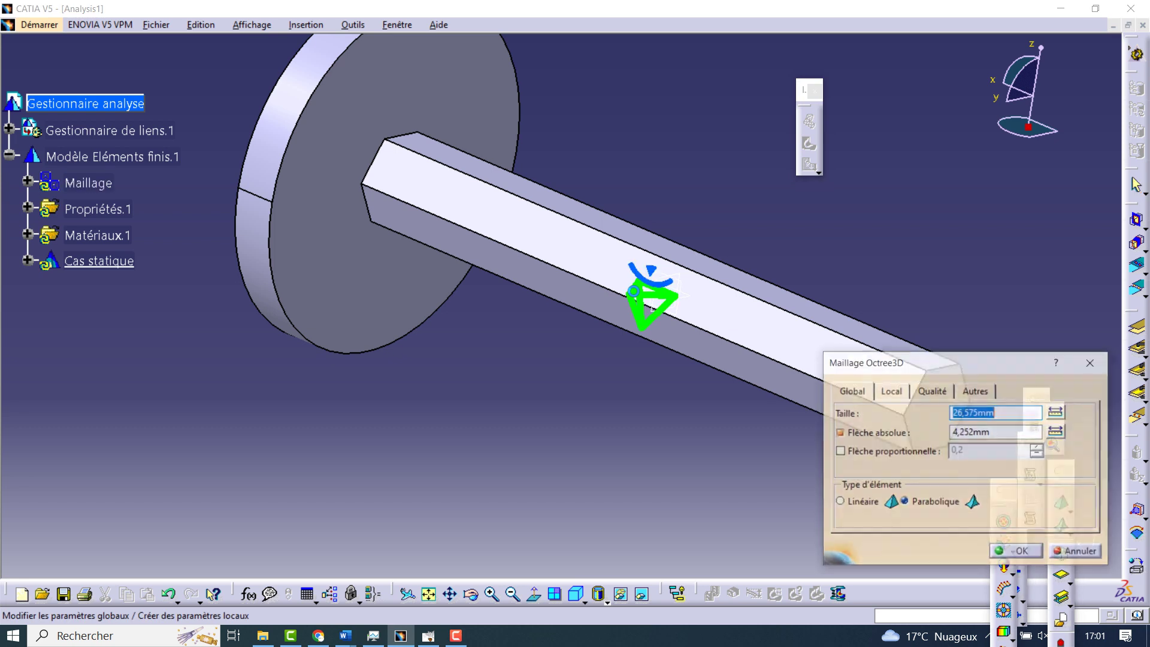
pyautogui.write('15')
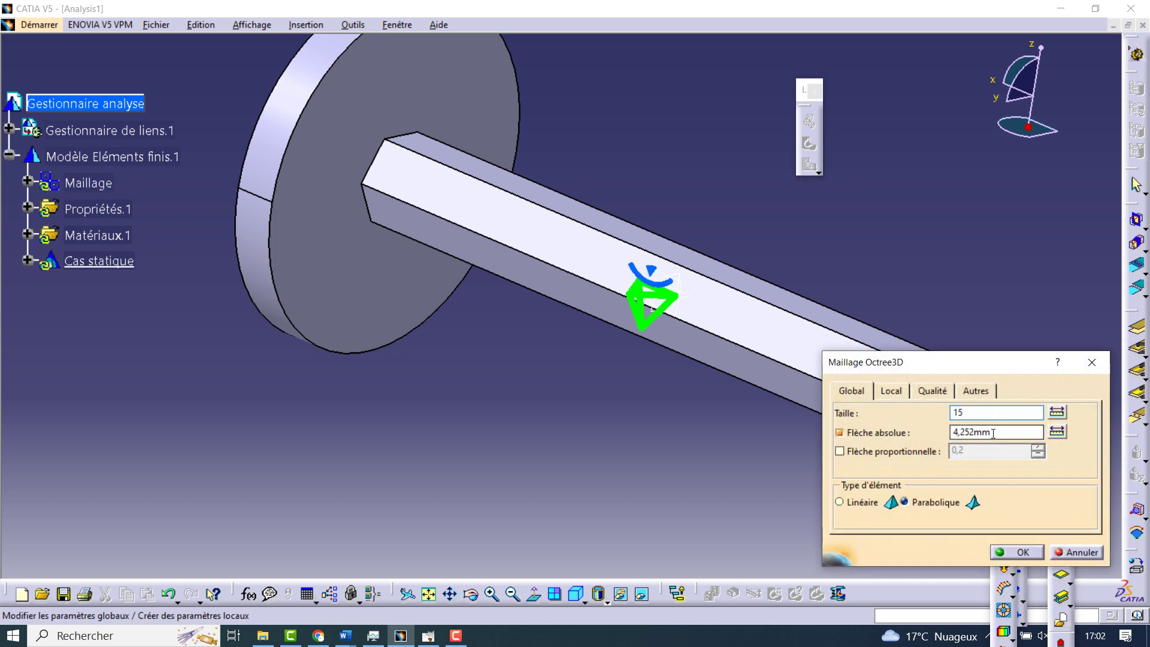
pyautogui.press('Tab')
pyautogui.write('2')
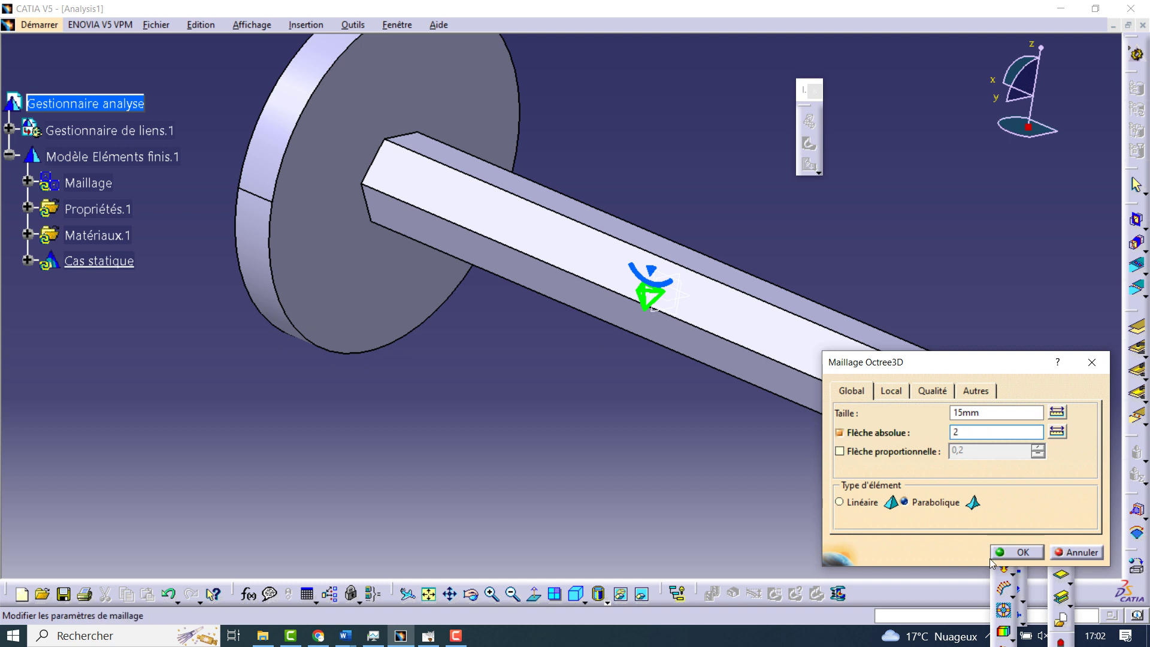
pyautogui.click(1022, 548)
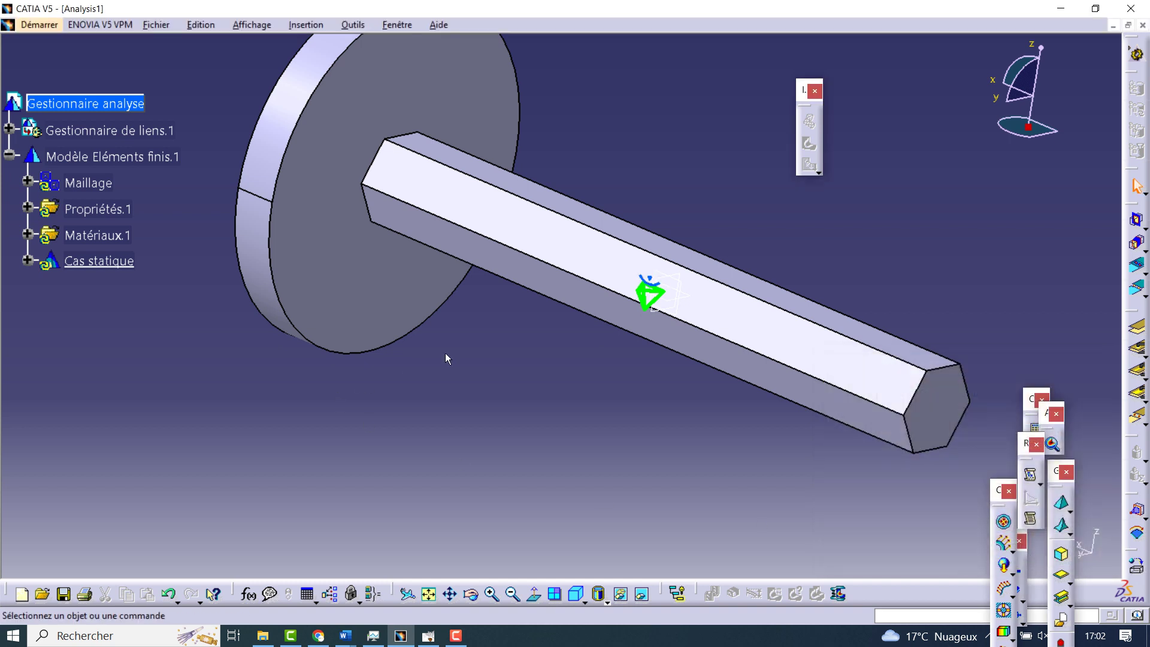
pyautogui.moveTo(604, 364)
pyautogui.mouseDown(button='middle')
pyautogui.moveTo(624, 292)
pyautogui.moveTo(636, 380)
pyautogui.moveTo(641, 347)
pyautogui.mouseUp(button='middle')
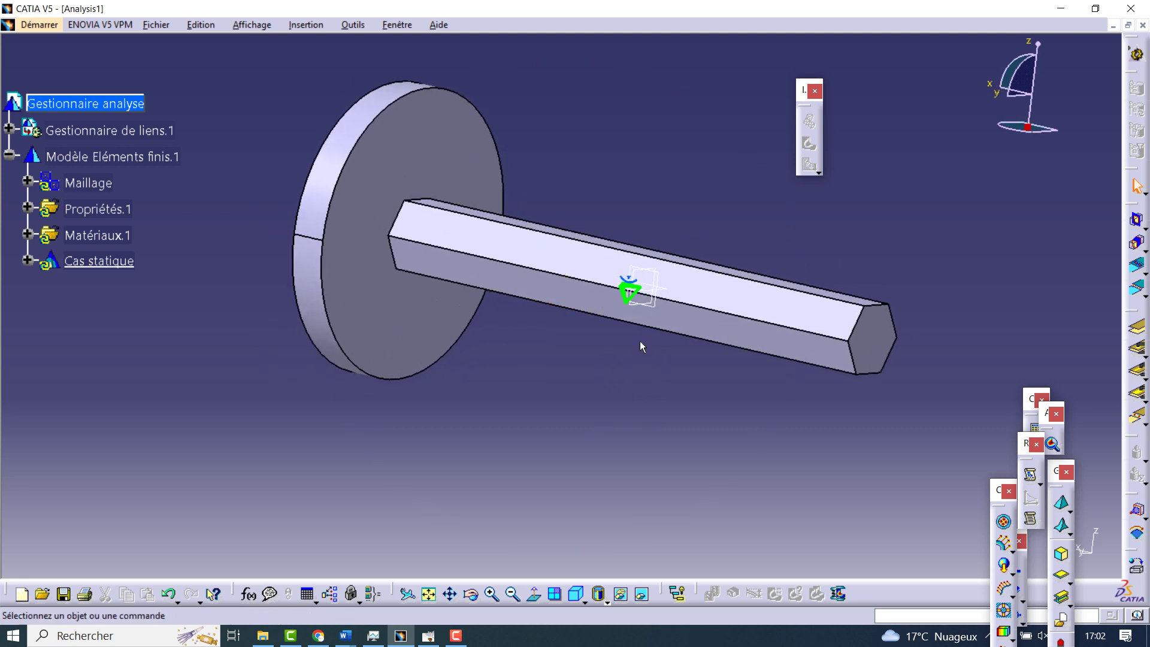
pyautogui.scroll(2, 641, 346)
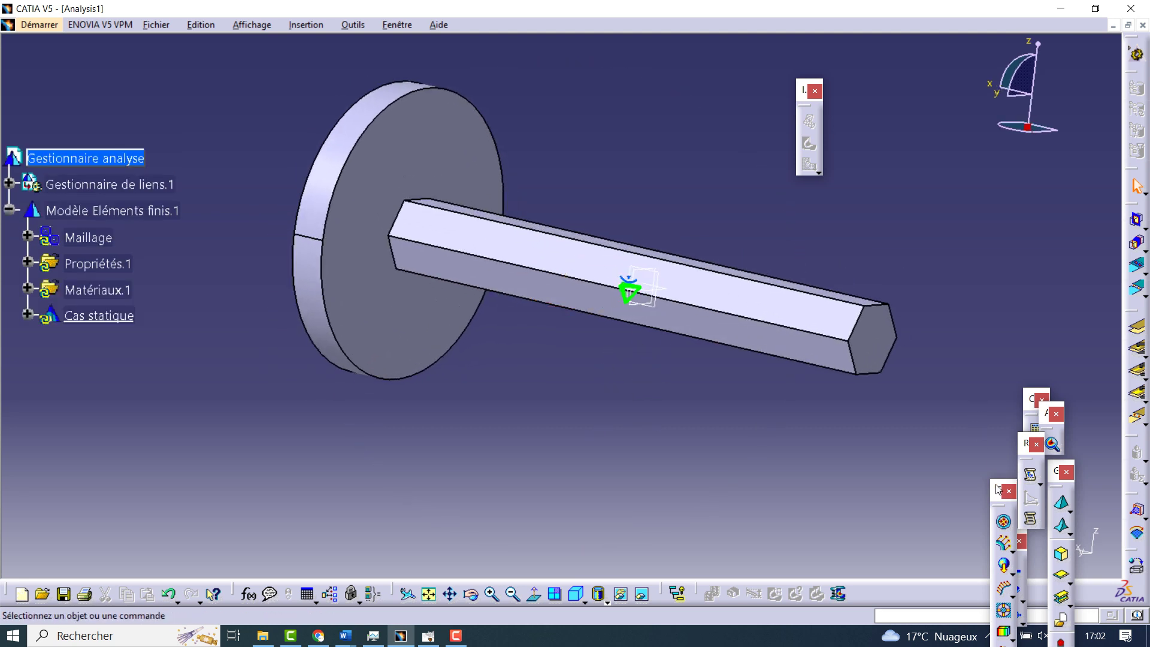
pyautogui.moveTo(997, 489); pyautogui.dragTo(914, 444)
# - Add an Encastrement clamp on the disc flange's flat face
pyautogui.click(926, 485)
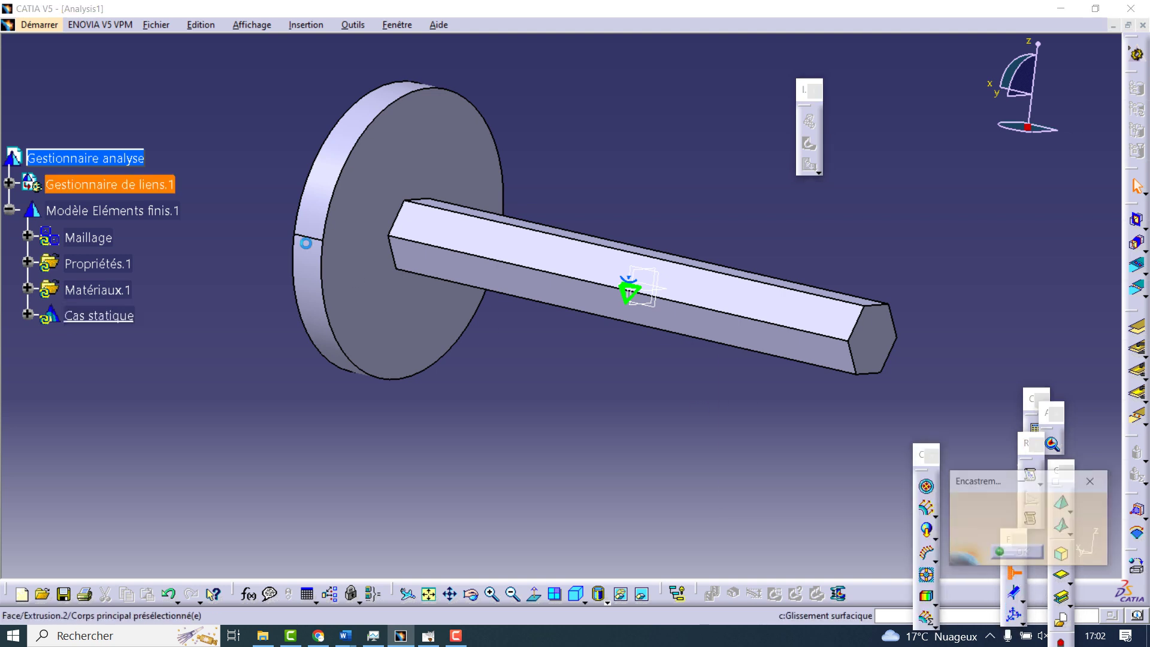
pyautogui.click(389, 152)
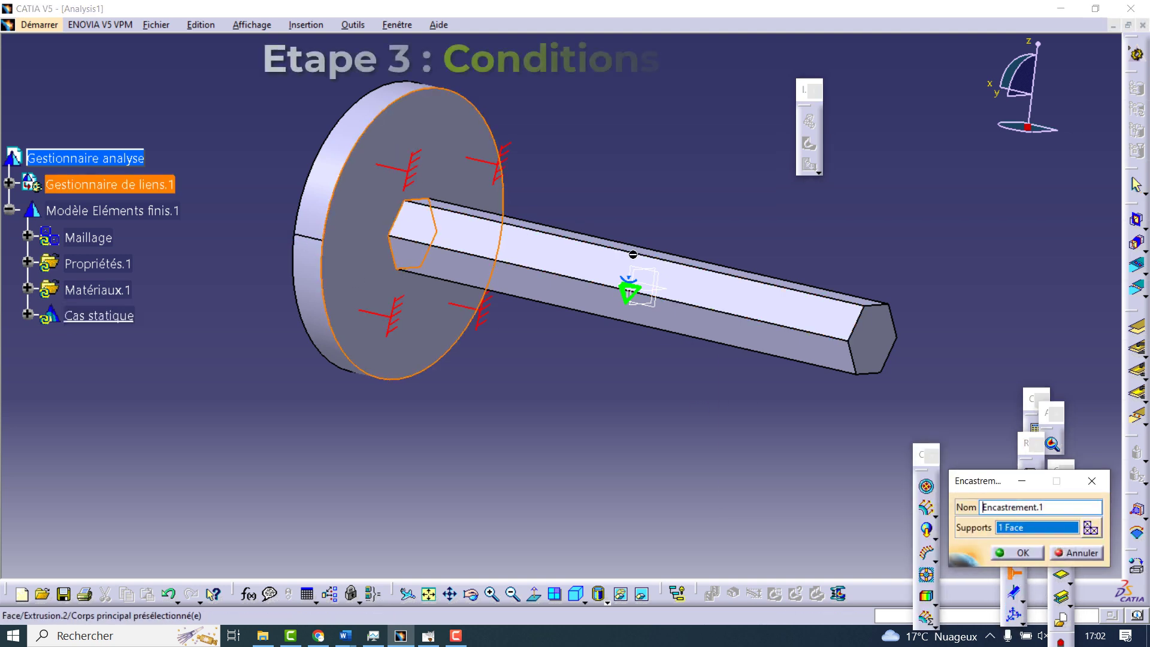
pyautogui.click(1016, 549)
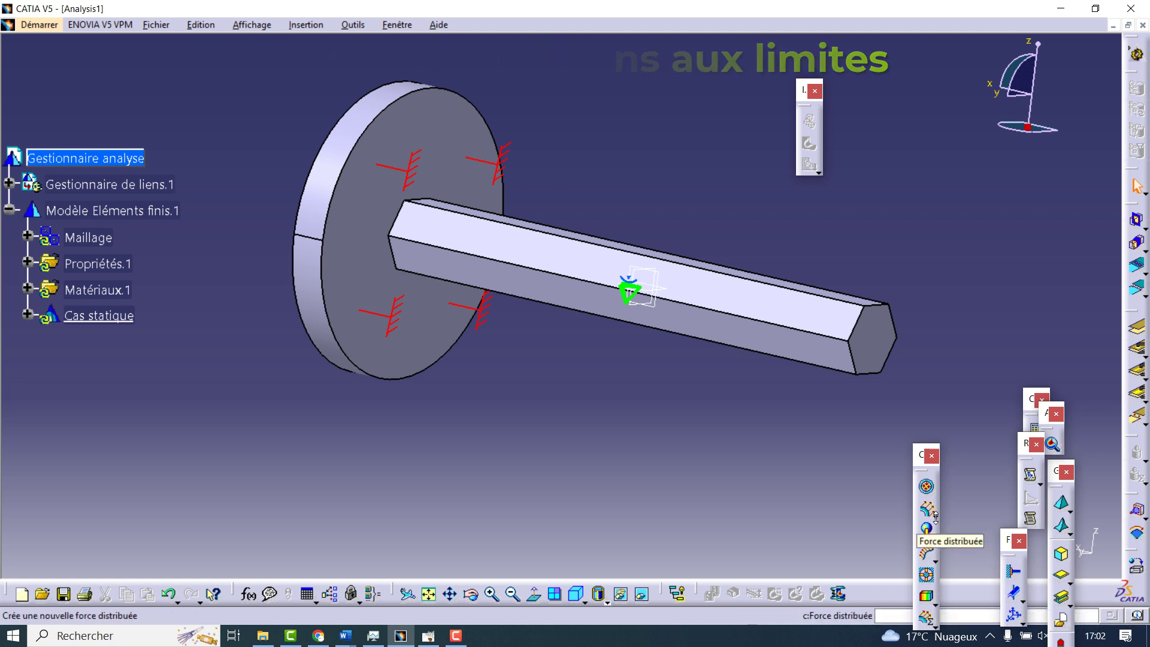
# - Apply a torque Moment load to the beam's free hexagonal end face
pyautogui.click(934, 514)
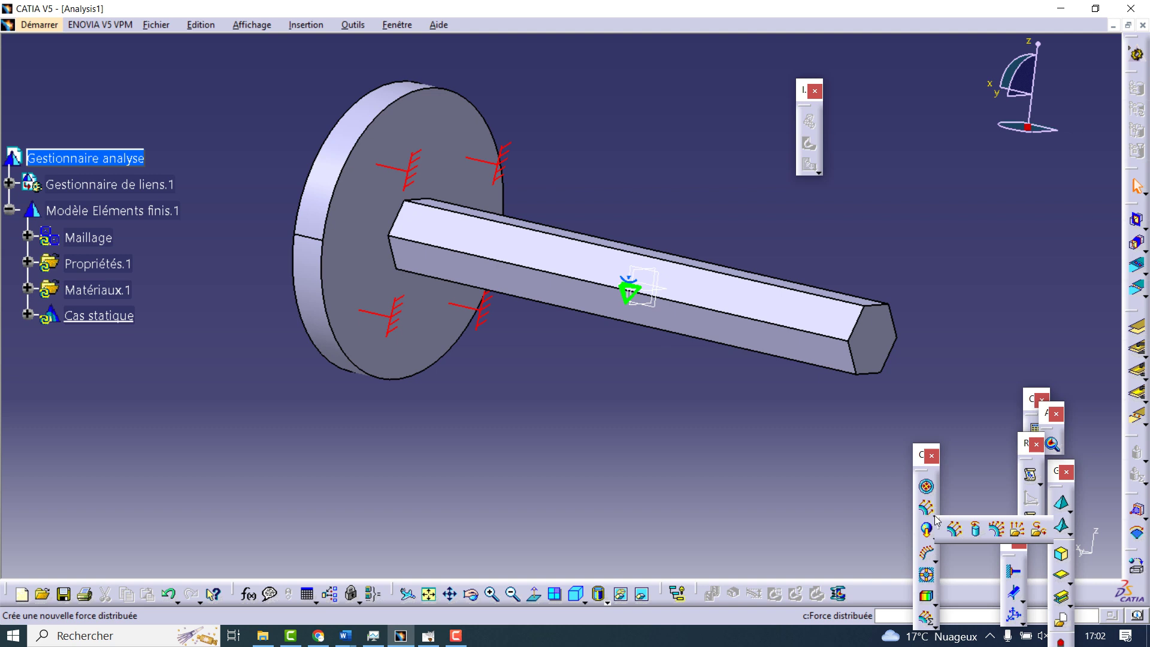
pyautogui.click(972, 532)
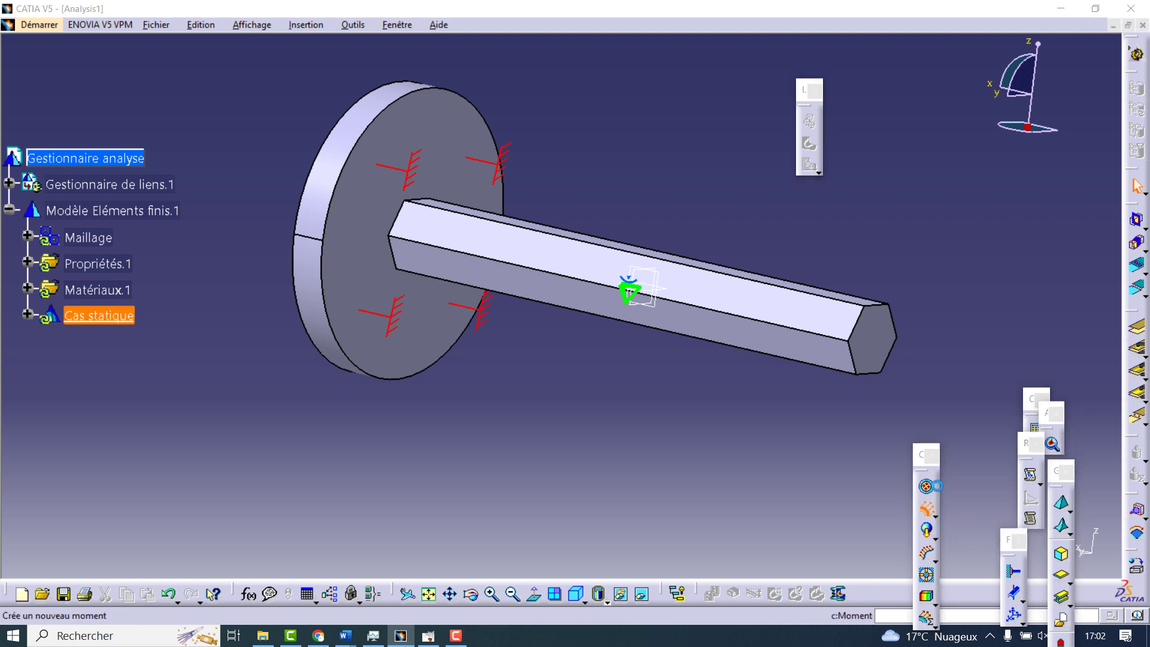
pyautogui.click(867, 338)
pyautogui.write('500Nxm')
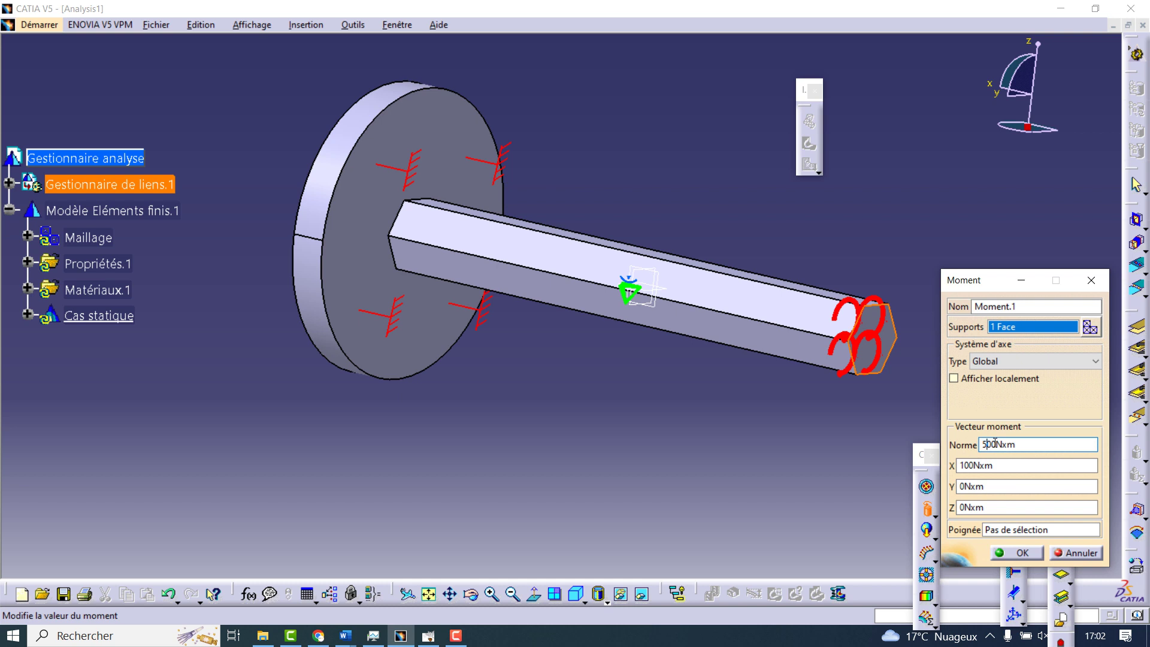
pyautogui.click(1030, 556)
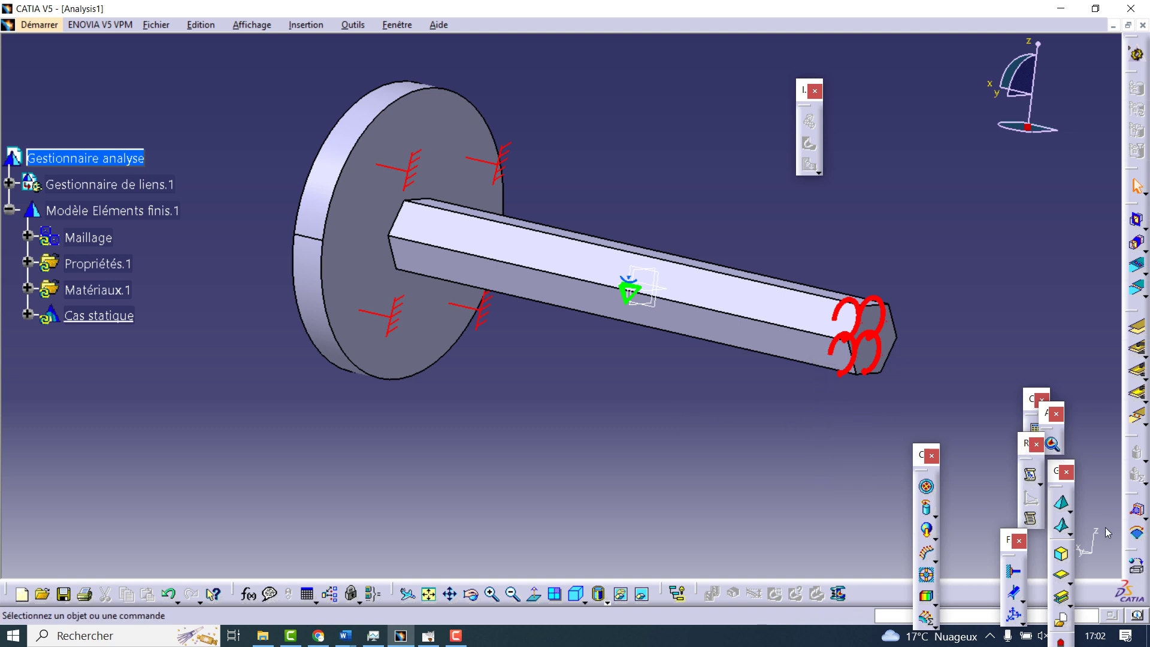
# - Compute the static case for all objects ('Tout'), accepting the resource estimate with Oui
pyautogui.moveTo(1024, 437); pyautogui.dragTo(1106, 532)
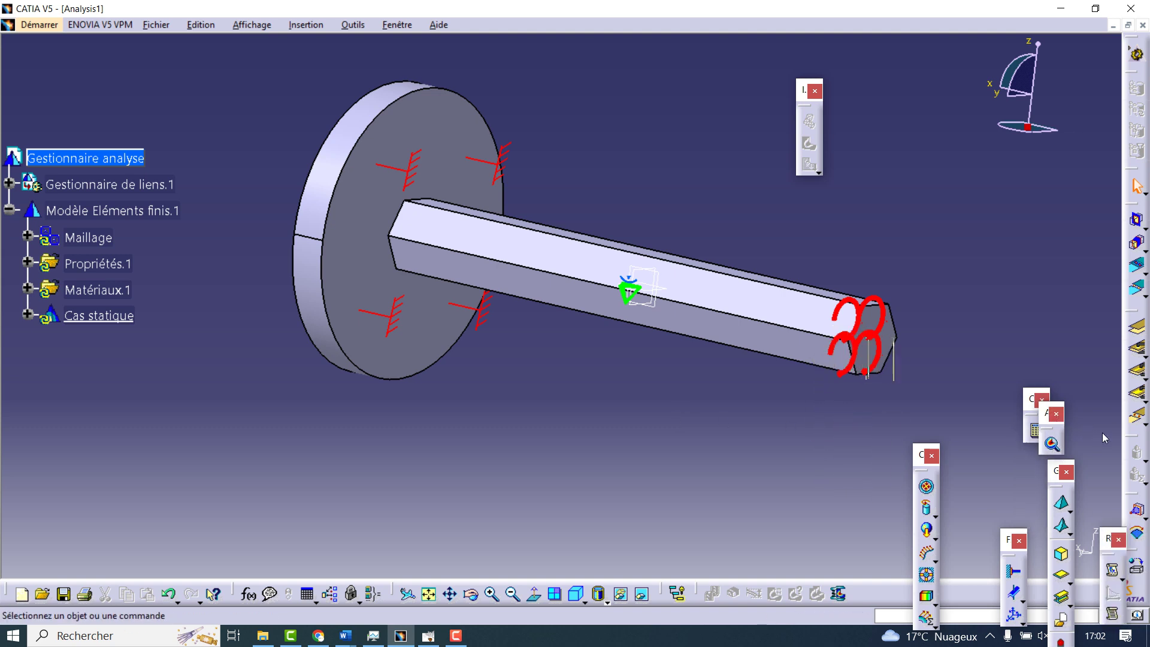
pyautogui.moveTo(1104, 437); pyautogui.dragTo(1108, 462)
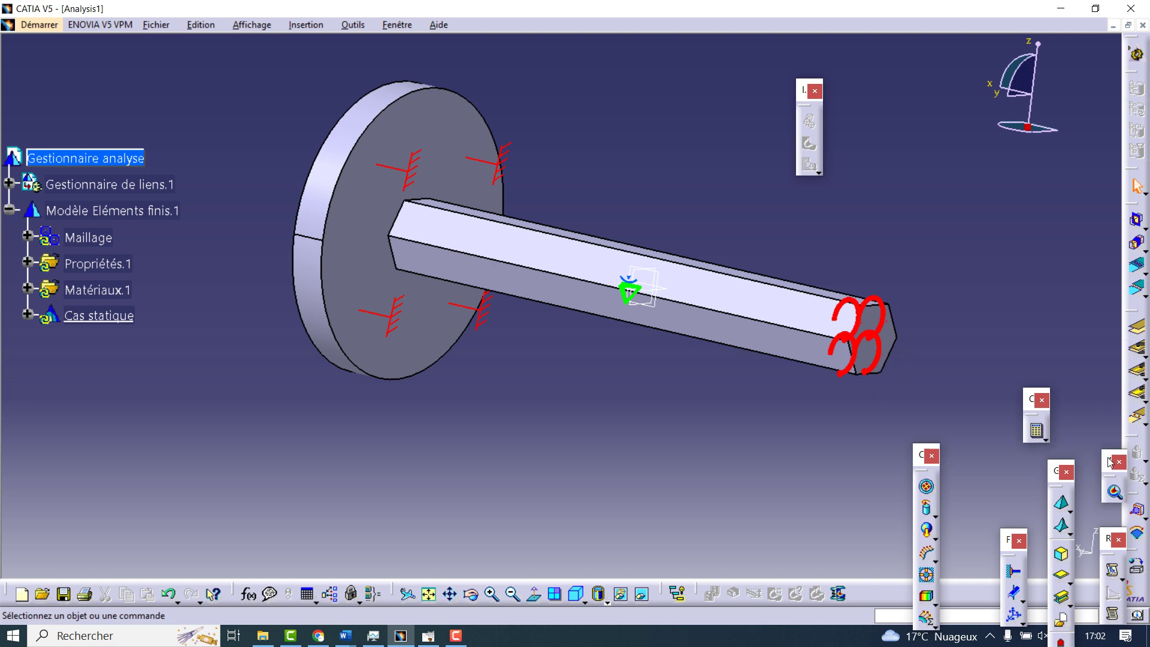
pyautogui.click(1037, 432)
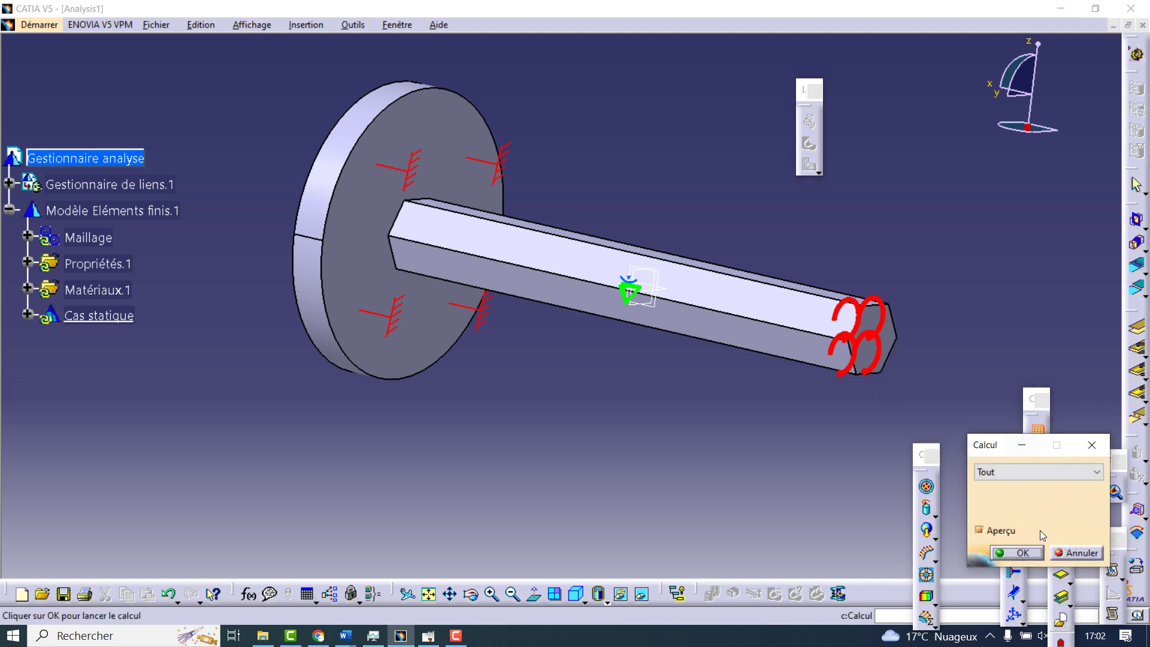
pyautogui.click(1023, 552)
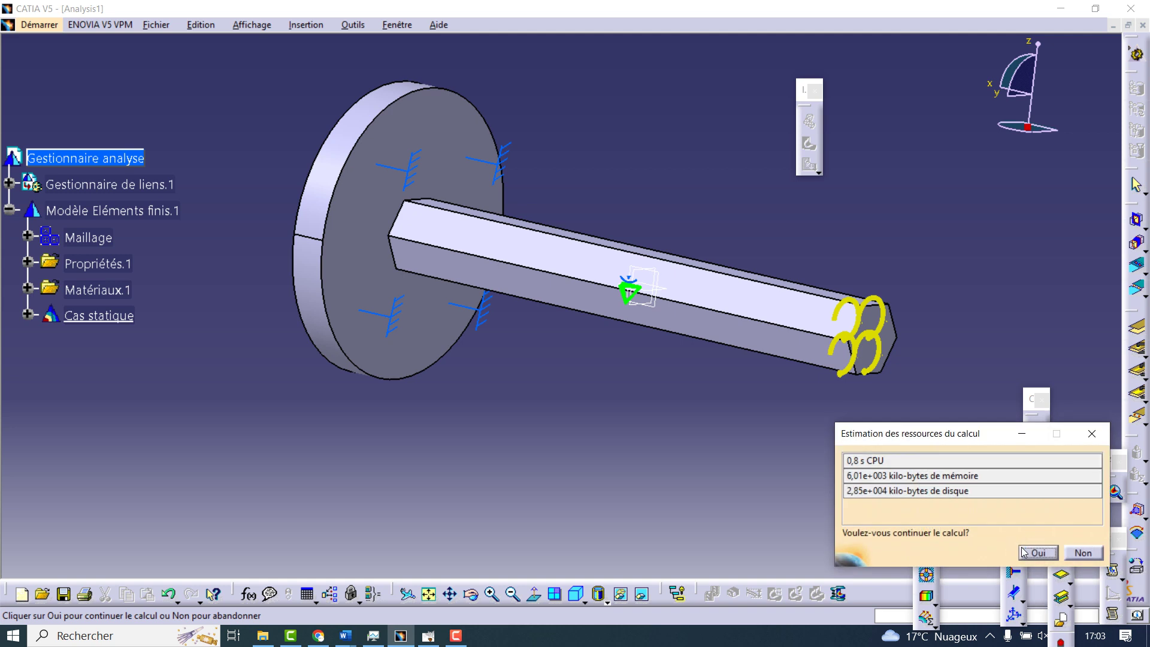
pyautogui.click(1039, 553)
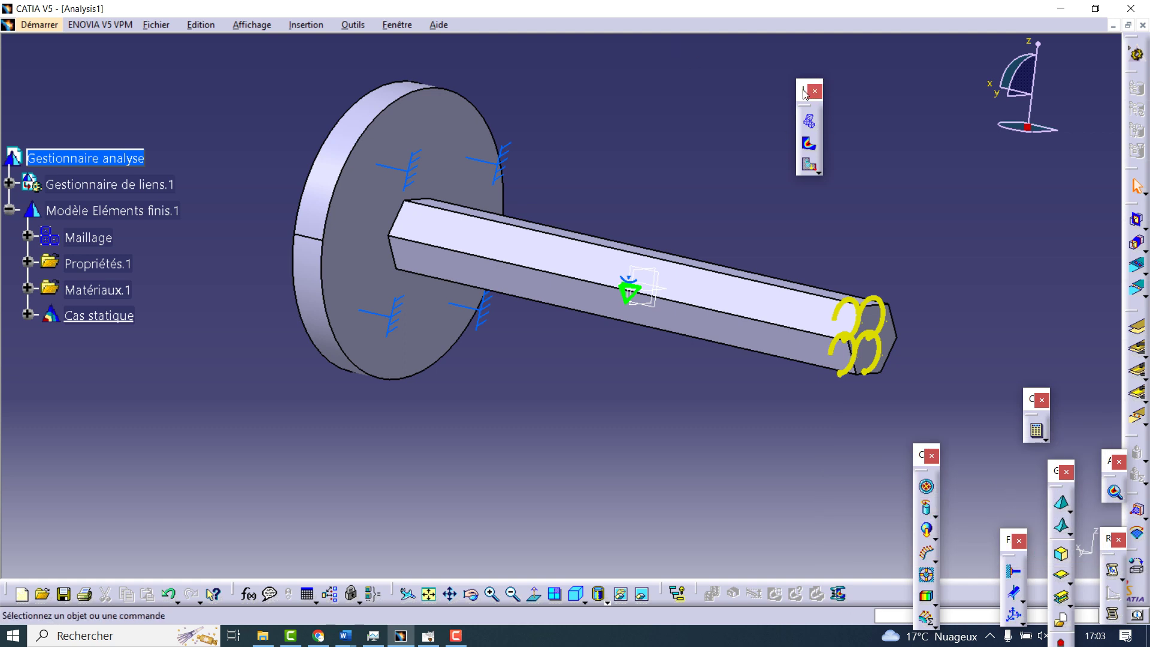
# - Display Poutre's deformed mesh with the deformation scale factor set to 117,14
pyautogui.moveTo(855, 110); pyautogui.dragTo(938, 131)
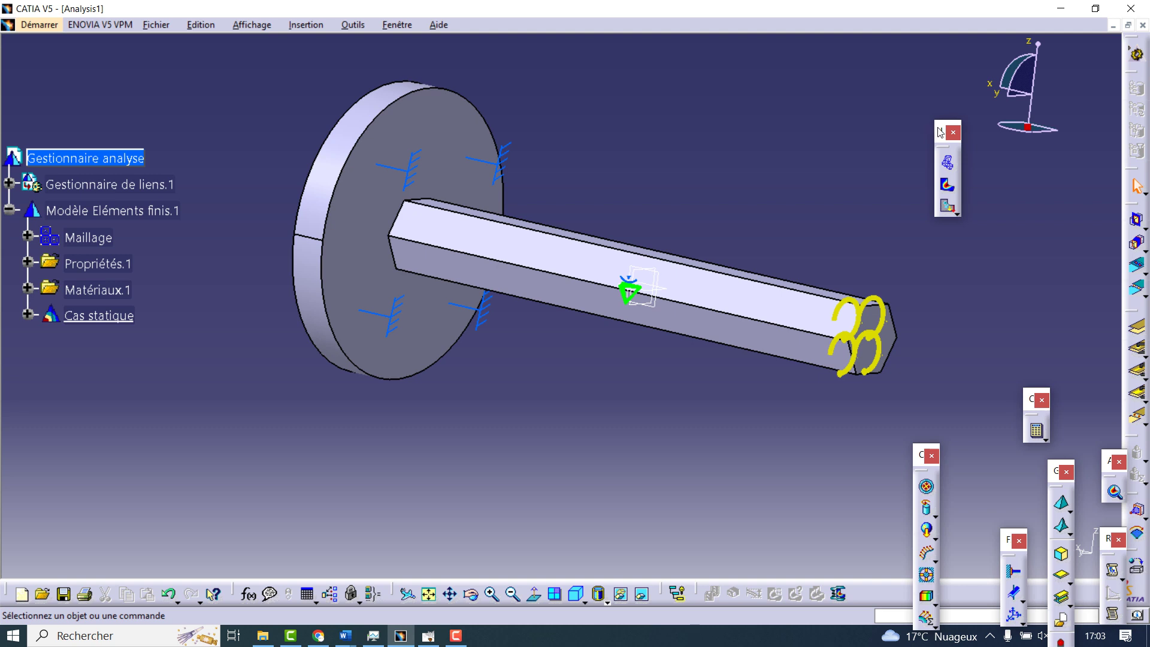
pyautogui.click(949, 163)
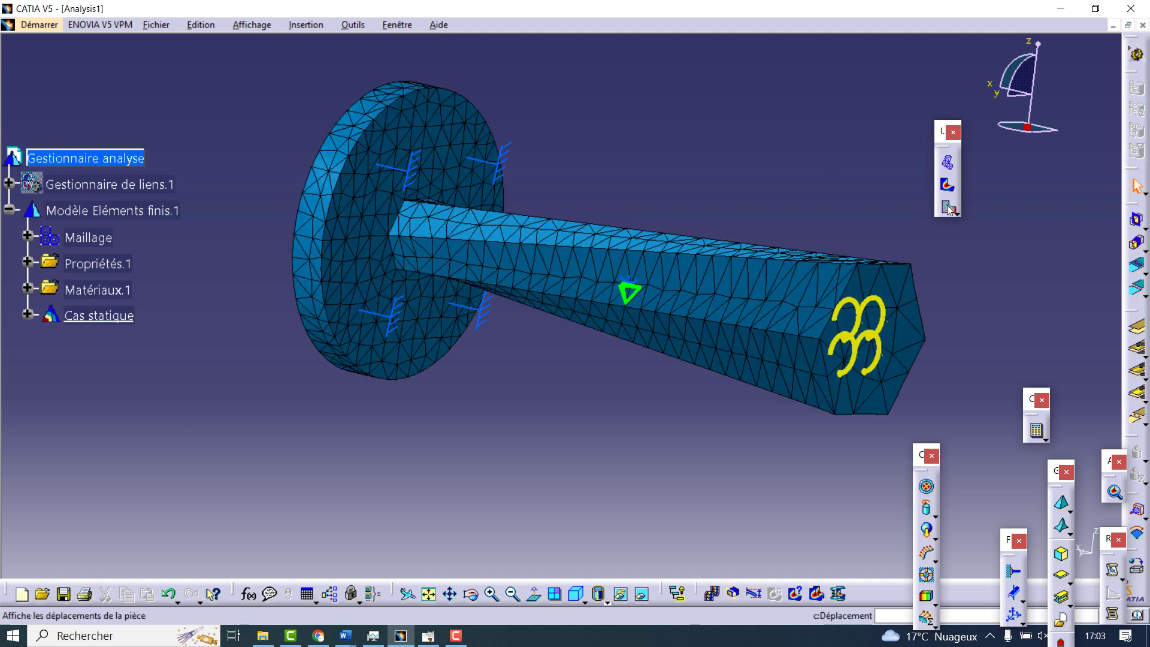
pyautogui.click(754, 596)
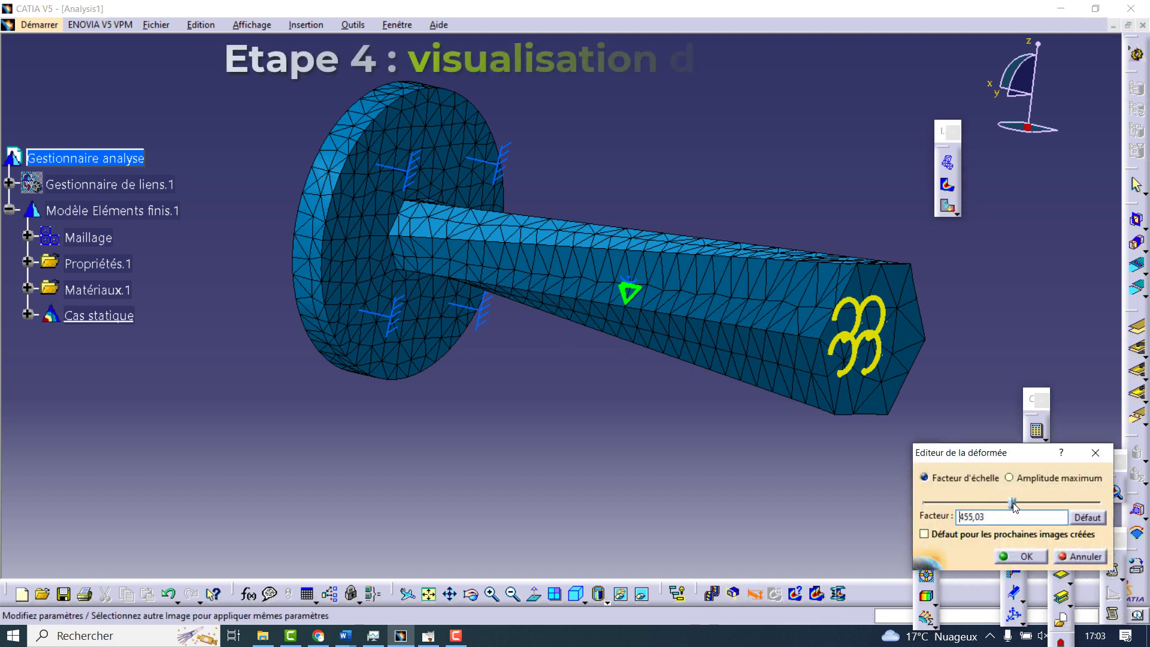
pyautogui.click(970, 503)
pyautogui.moveTo(1001, 502); pyautogui.dragTo(967, 504)
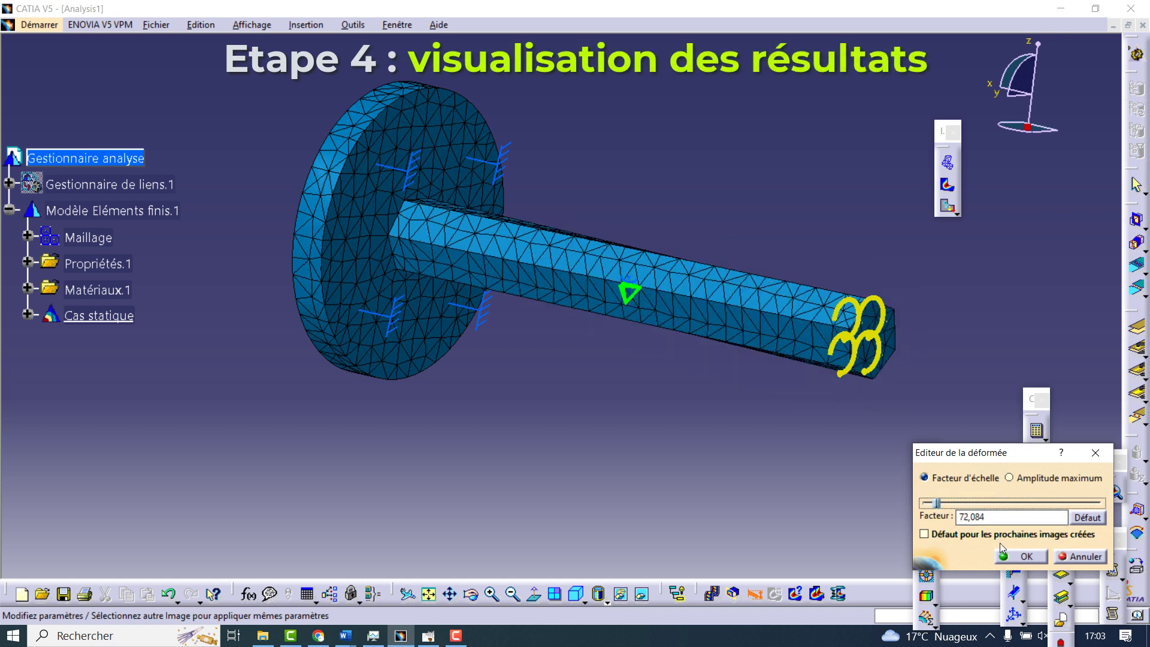
pyautogui.moveTo(747, 448)
pyautogui.mouseDown(button='middle')
pyautogui.moveTo(686, 337)
pyautogui.moveTo(632, 412)
pyautogui.moveTo(755, 454)
pyautogui.mouseUp(button='middle')
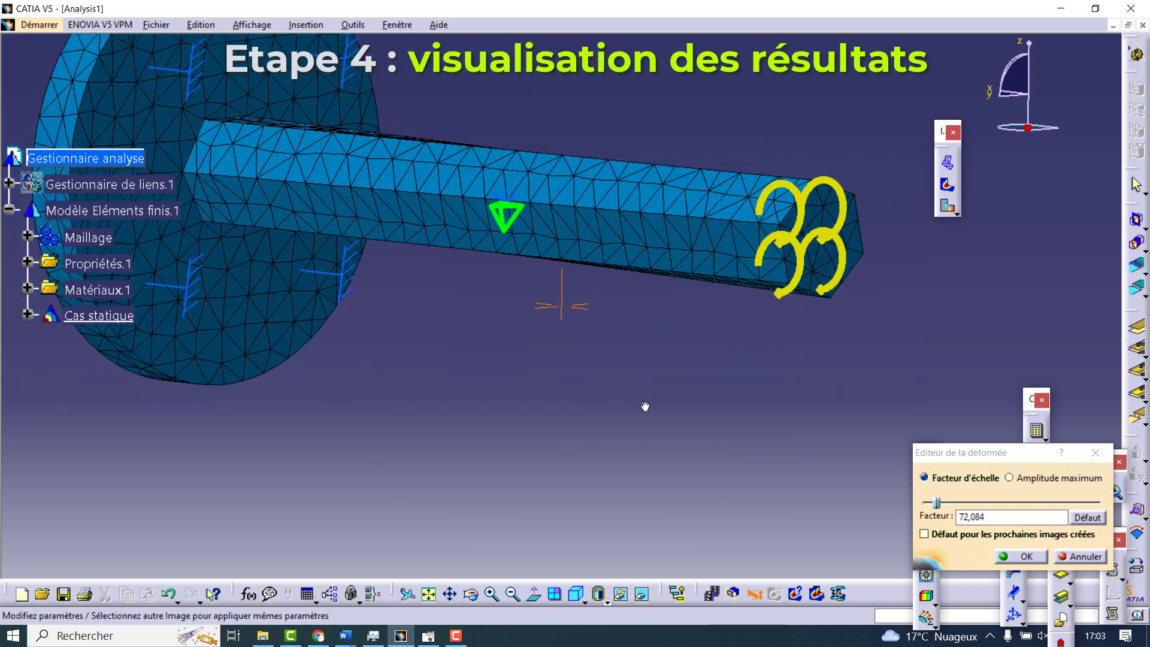
pyautogui.click(937, 502)
pyautogui.moveTo(946, 505); pyautogui.dragTo(947, 505)
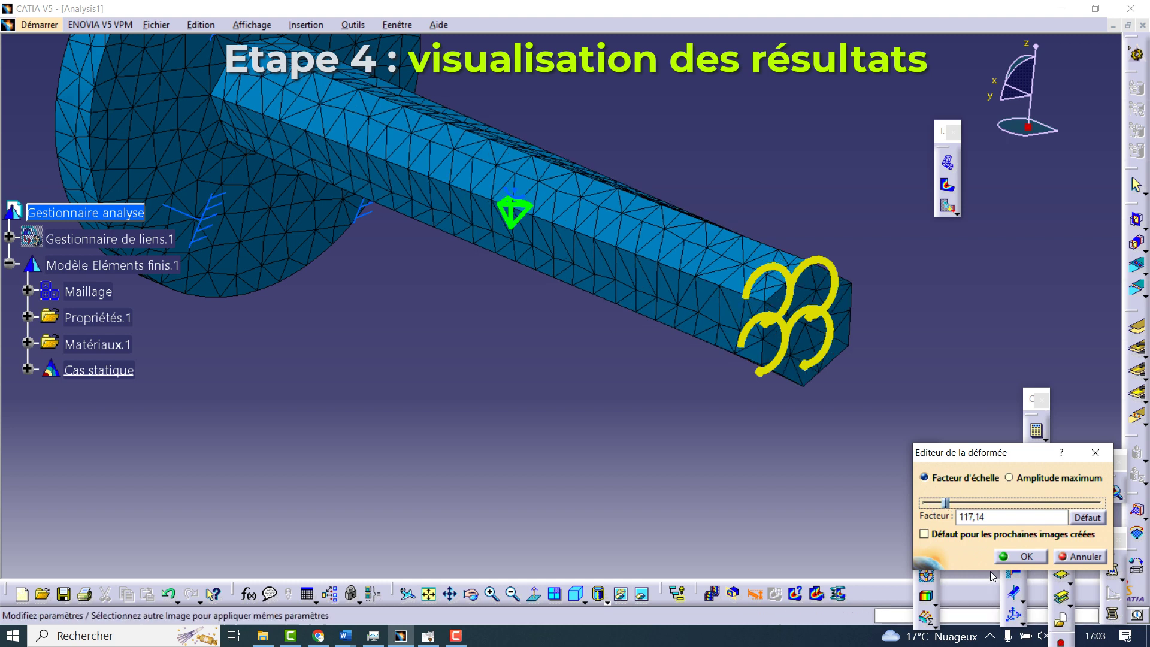
pyautogui.click(1013, 559)
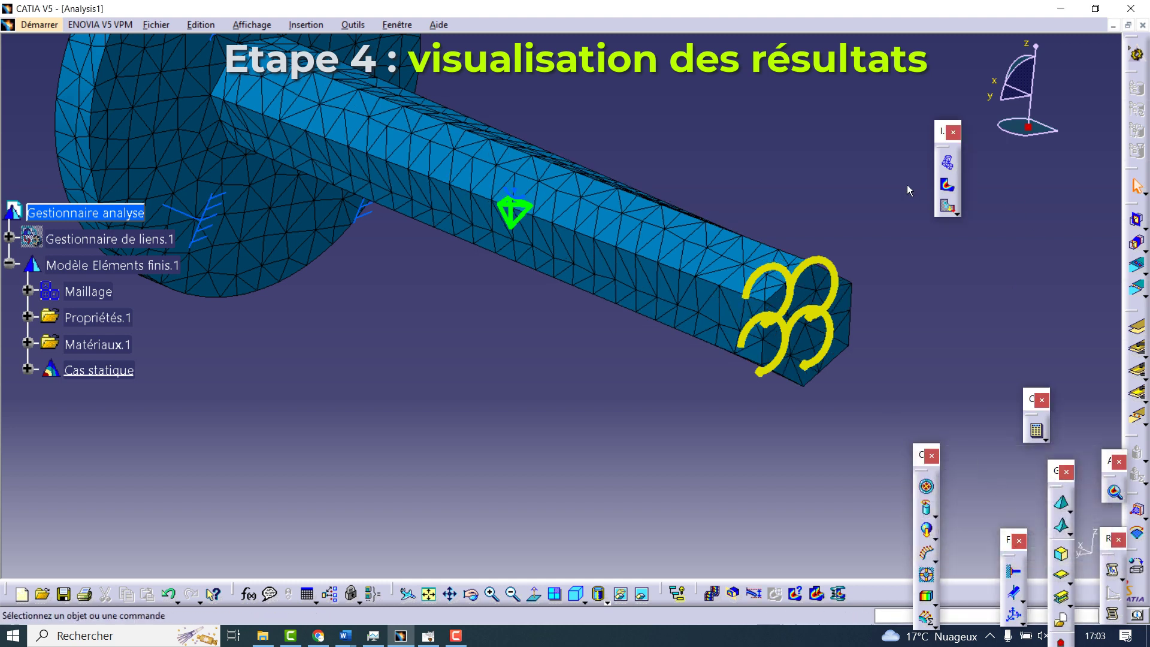
# - Animate the torsion deformation at a faster speed, orbiting so the shaft points right
pyautogui.click(713, 594)
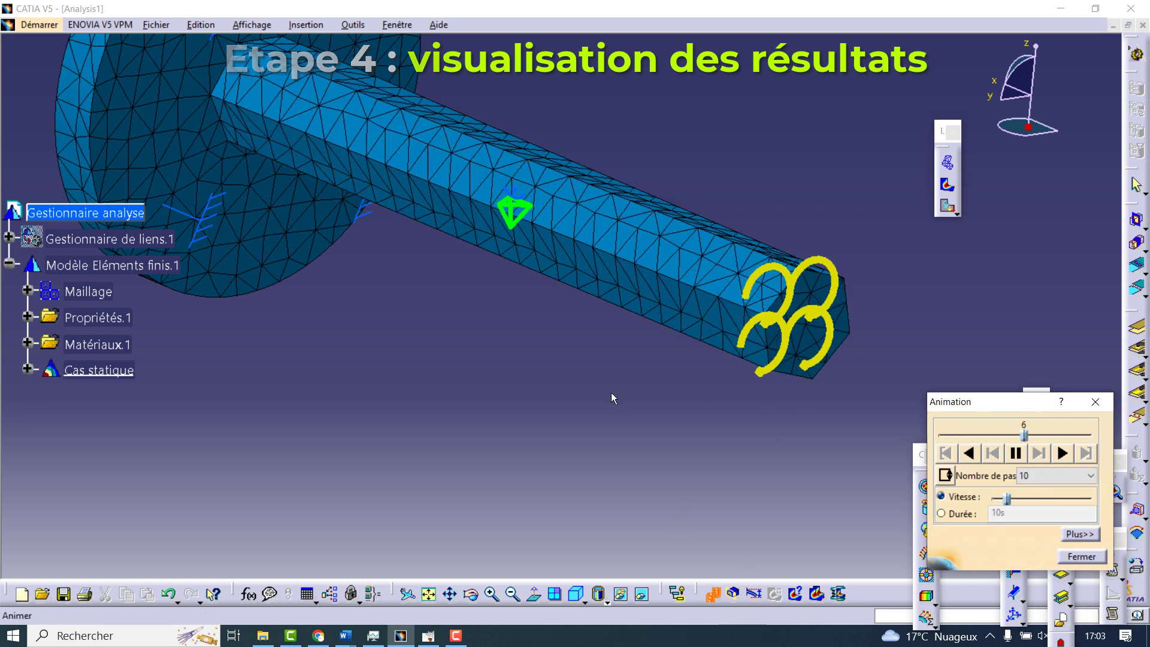
pyautogui.keyDown('ctrl'); pyautogui.moveTo(611, 398); pyautogui.dragTo(618, 411, button='middle'); pyautogui.keyUp('ctrl')
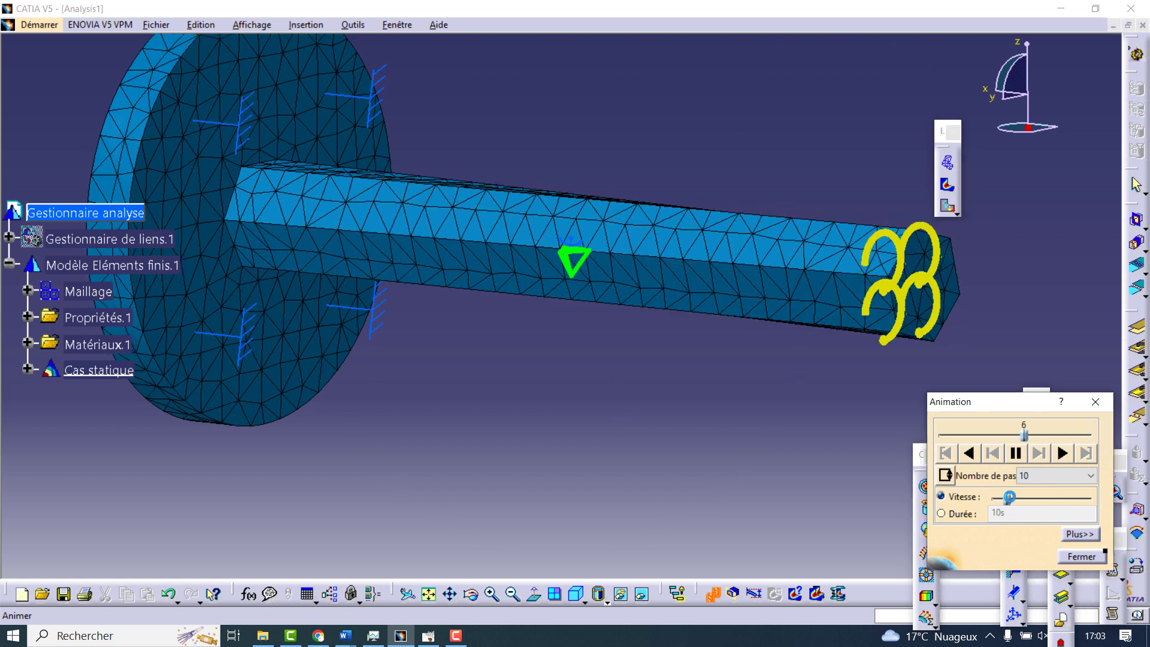
pyautogui.moveTo(1011, 502); pyautogui.dragTo(1034, 500)
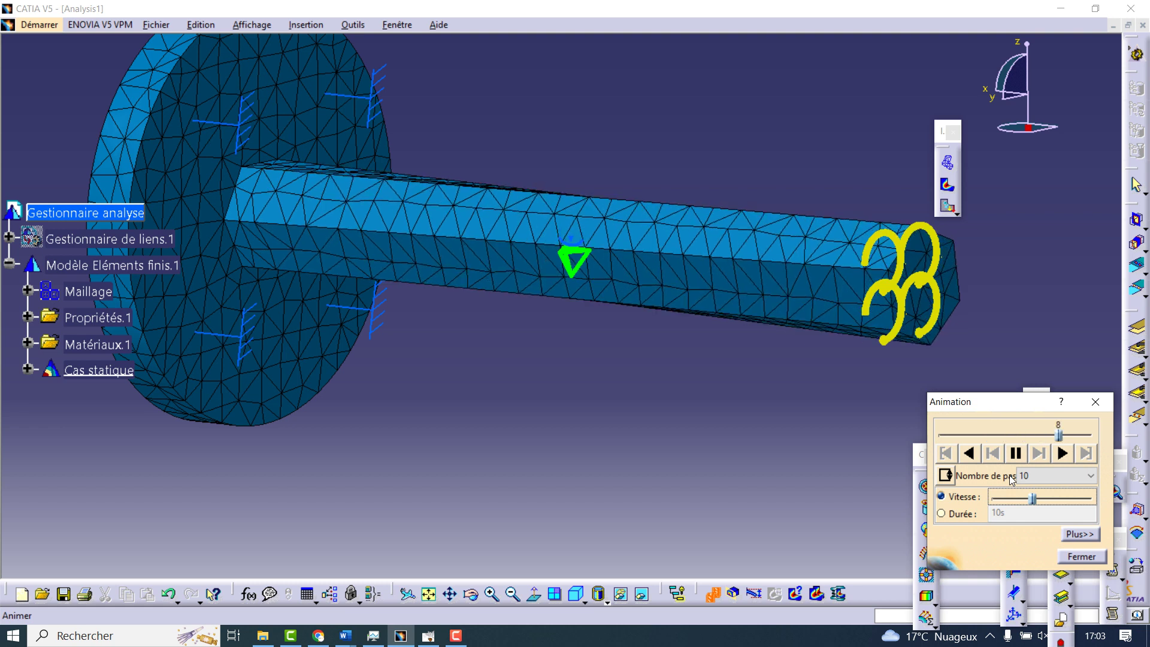
pyautogui.middleClick(734, 421)
pyautogui.moveTo(735, 421); pyautogui.dragTo(562, 473, button='middle')
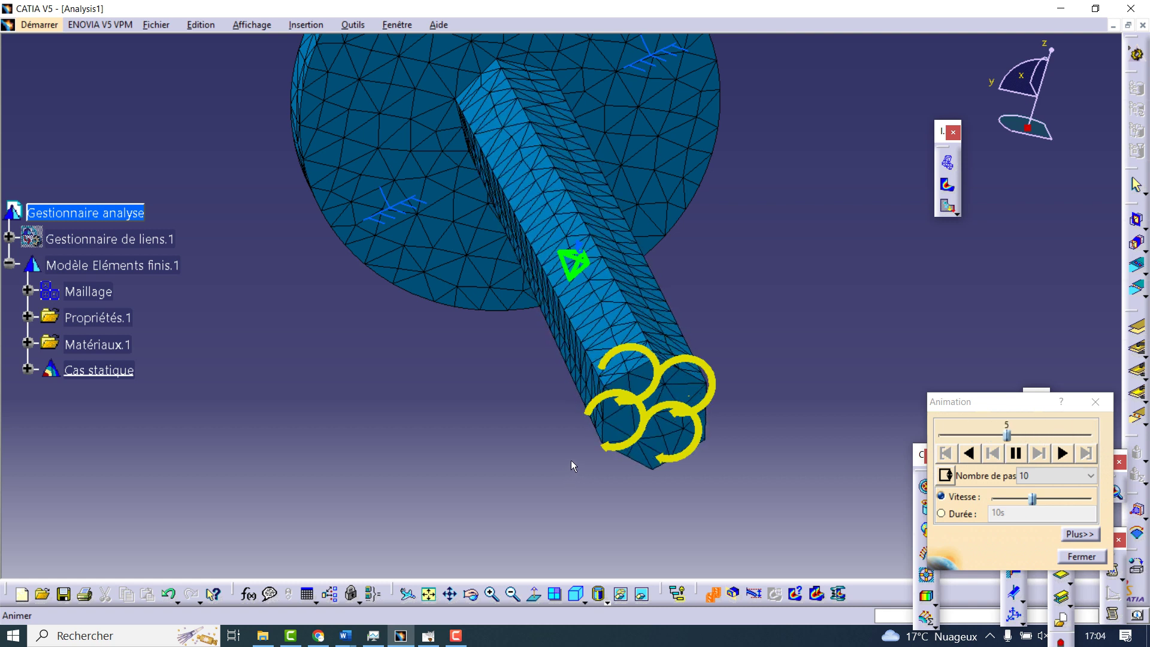
pyautogui.moveTo(568, 459)
pyautogui.mouseDown(button='middle')
pyautogui.moveTo(688, 457)
pyautogui.moveTo(668, 431)
pyautogui.moveTo(696, 393)
pyautogui.mouseUp(button='middle')
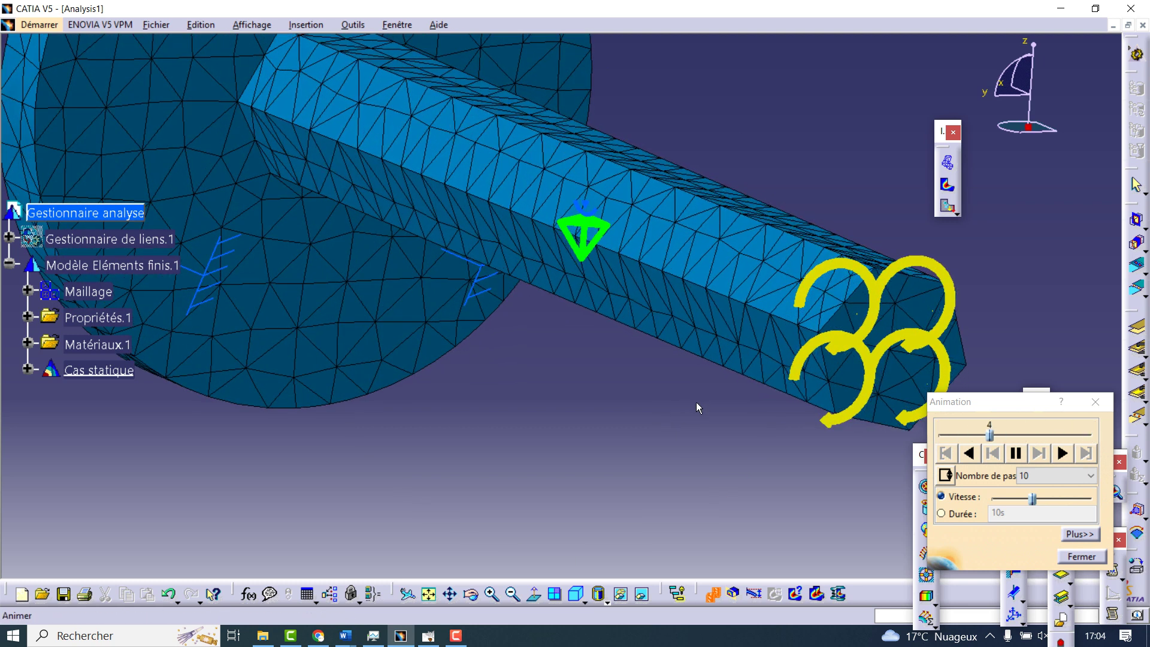
# - Pause the animation, step through frames 1, 2, 4 and 6, then close it
pyautogui.click(1016, 453)
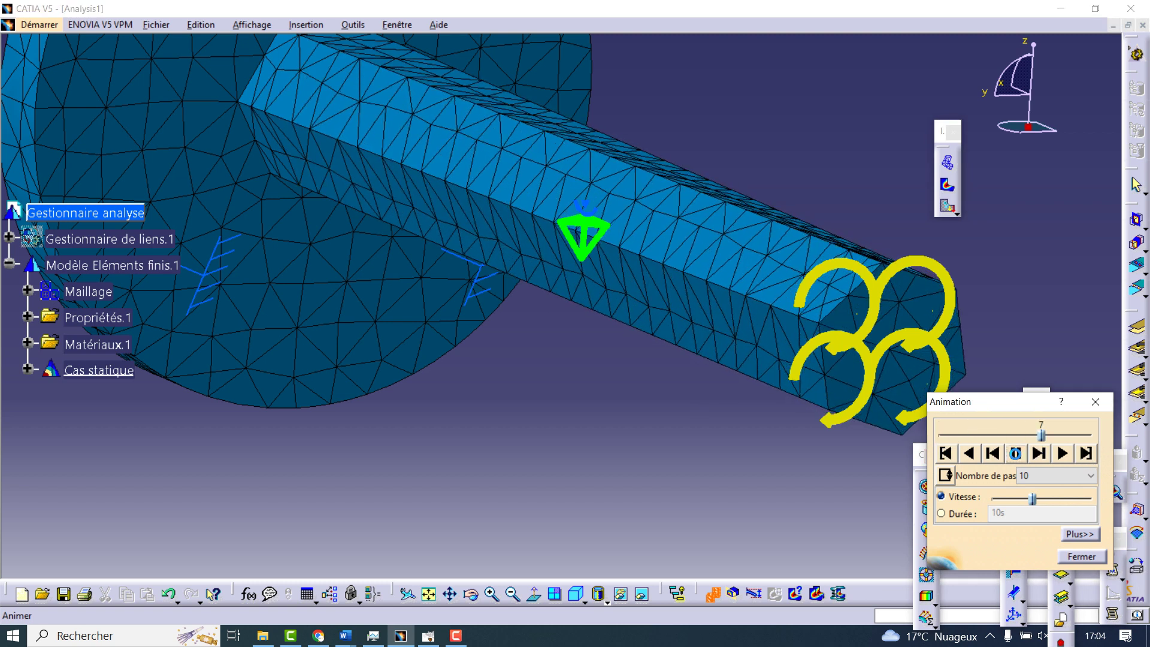
pyautogui.click(945, 453)
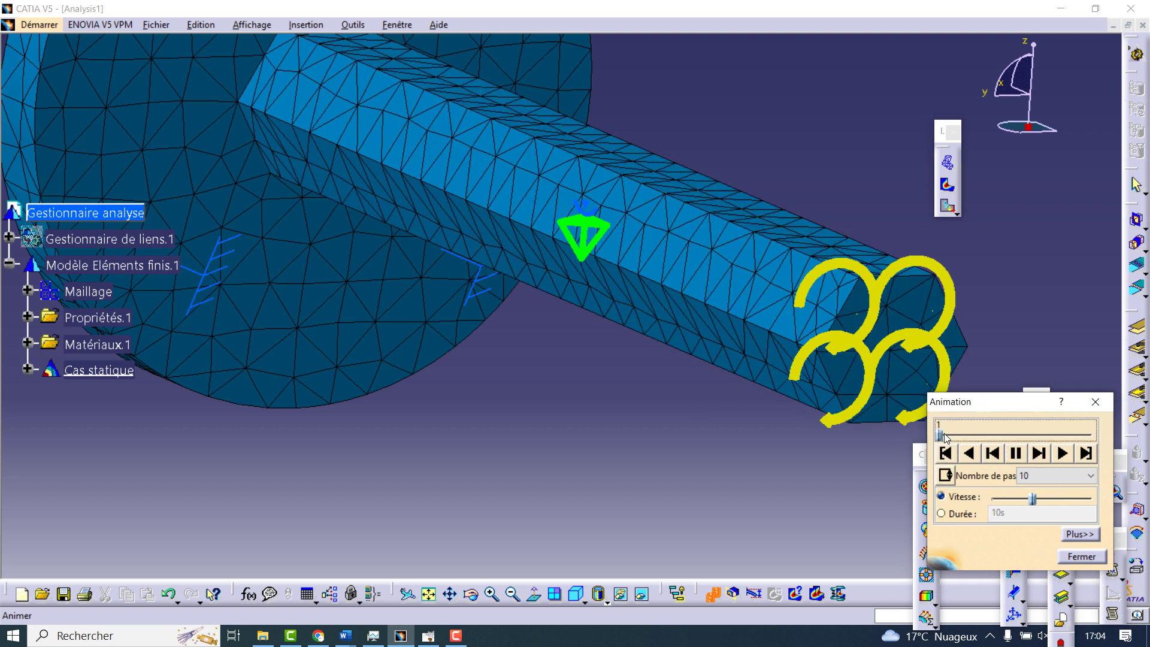
pyautogui.moveTo(945, 436); pyautogui.dragTo(990, 436)
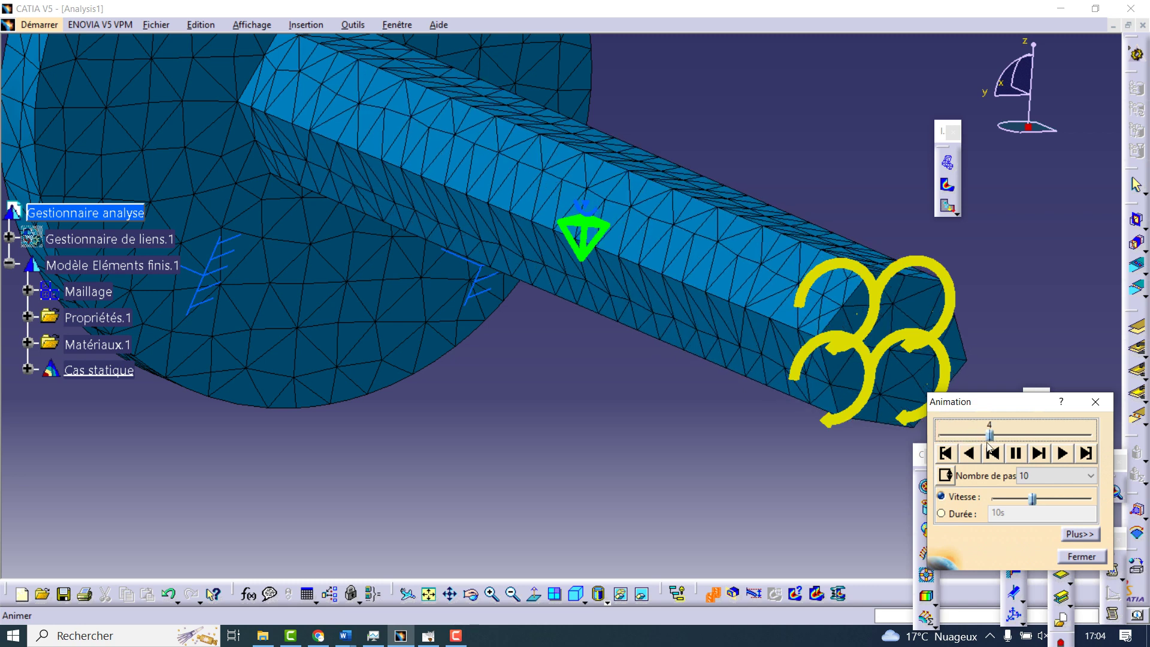
pyautogui.moveTo(487, 212)
pyautogui.mouseDown(button='middle')
pyautogui.moveTo(515, 311)
pyautogui.moveTo(527, 287)
pyautogui.mouseUp(button='middle')
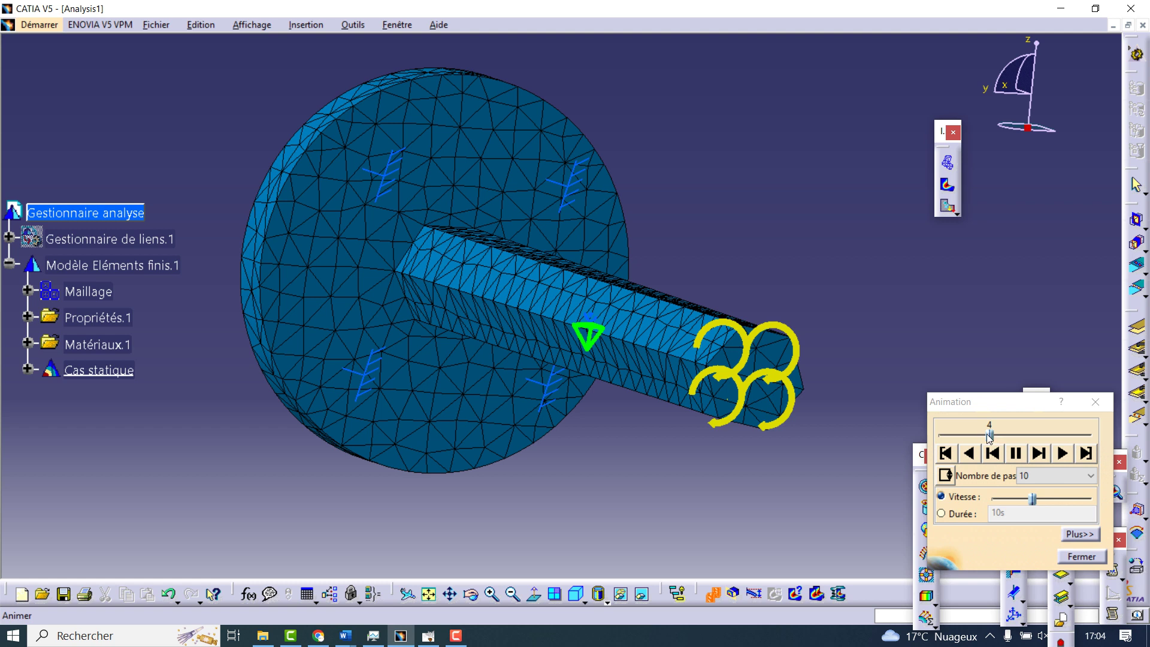
pyautogui.moveTo(992, 438); pyautogui.dragTo(1025, 441)
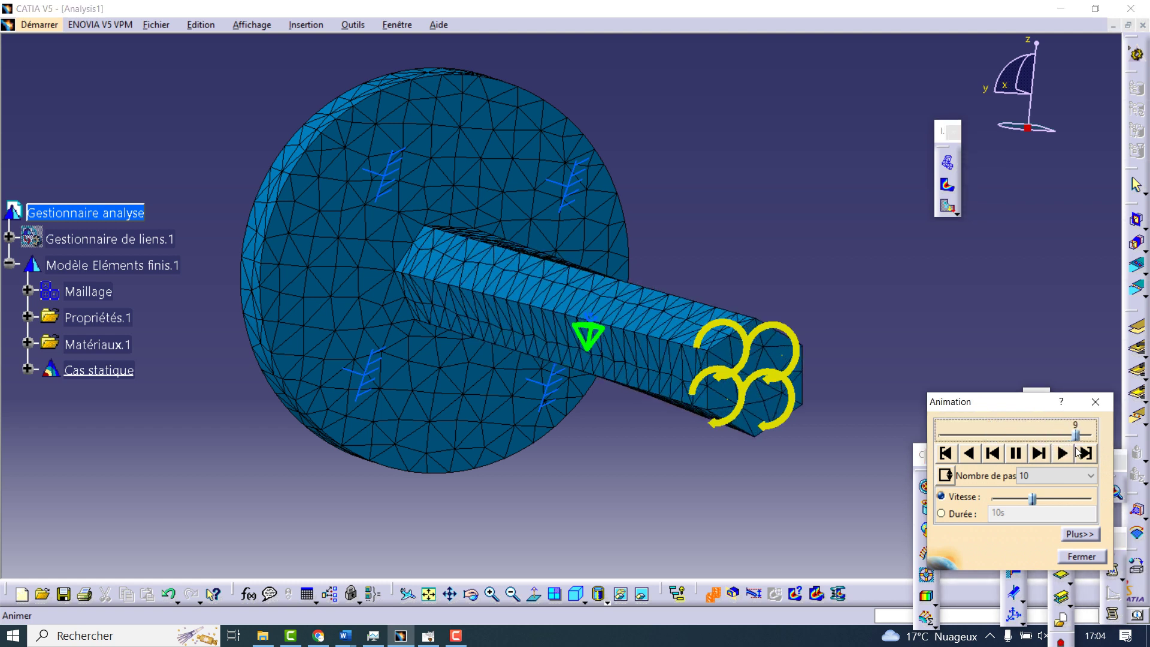
pyautogui.moveTo(1093, 436)
pyautogui.mouseDown()
pyautogui.moveTo(941, 436)
pyautogui.moveTo(1099, 452)
pyautogui.mouseUp()
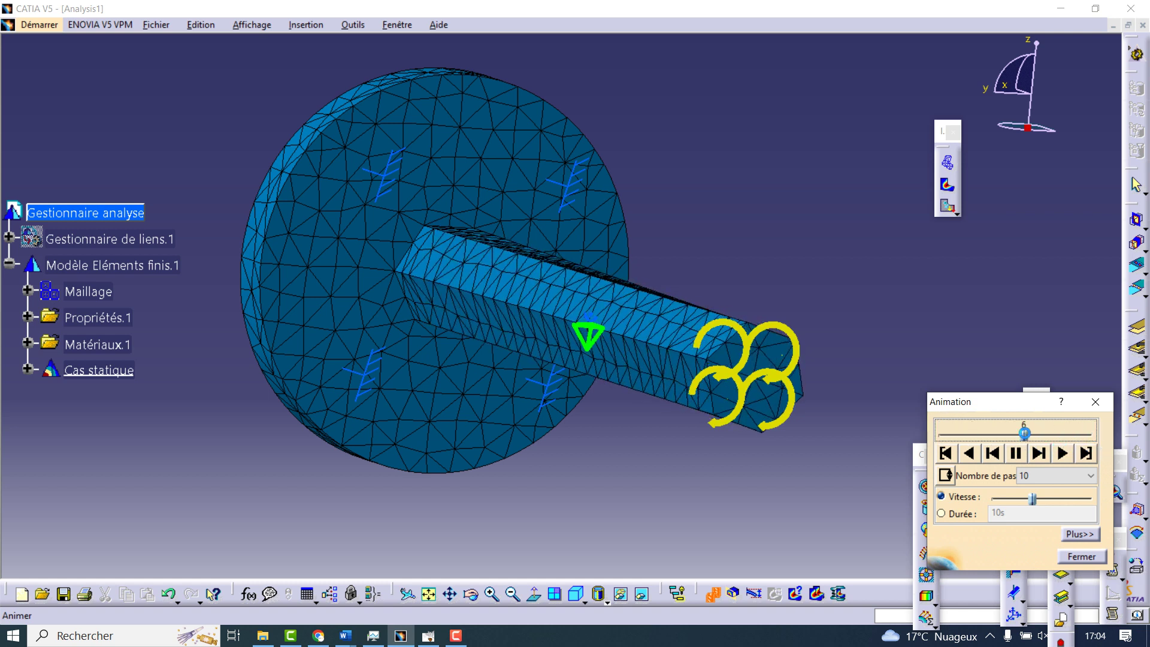
pyautogui.click(1087, 557)
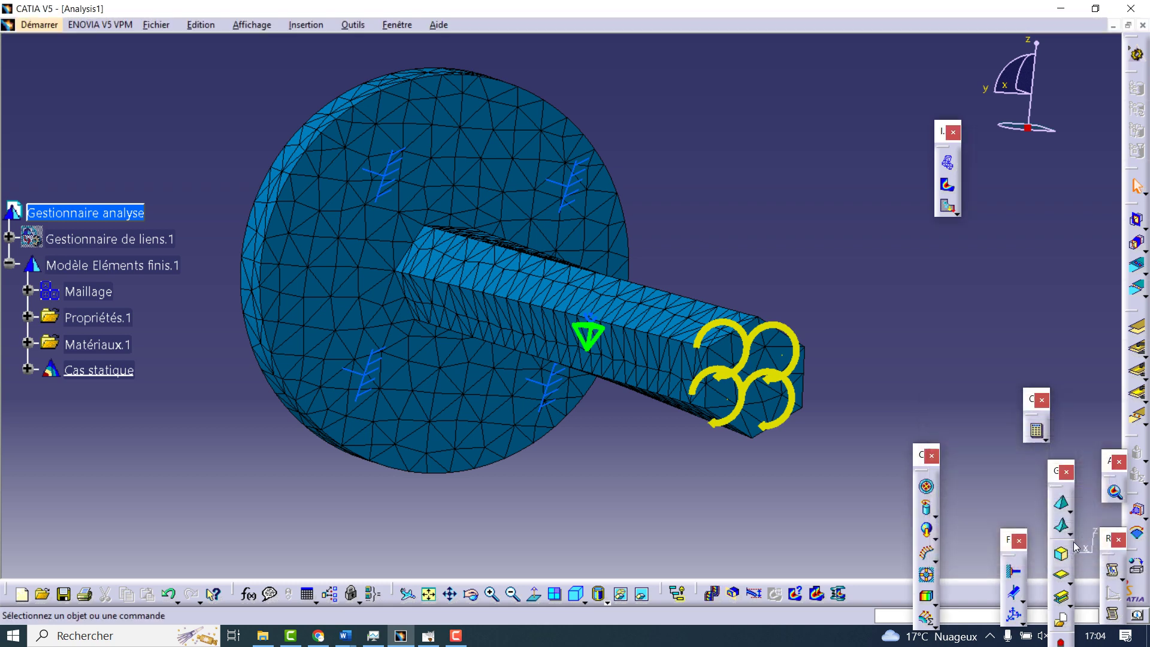
# - Show the Von Mises stress map and lower its deformation scale factor to 225,26
pyautogui.click(948, 186)
pyautogui.moveTo(782, 249)
pyautogui.mouseDown(button='middle')
pyautogui.moveTo(773, 371)
pyautogui.moveTo(788, 403)
pyautogui.mouseUp(button='middle')
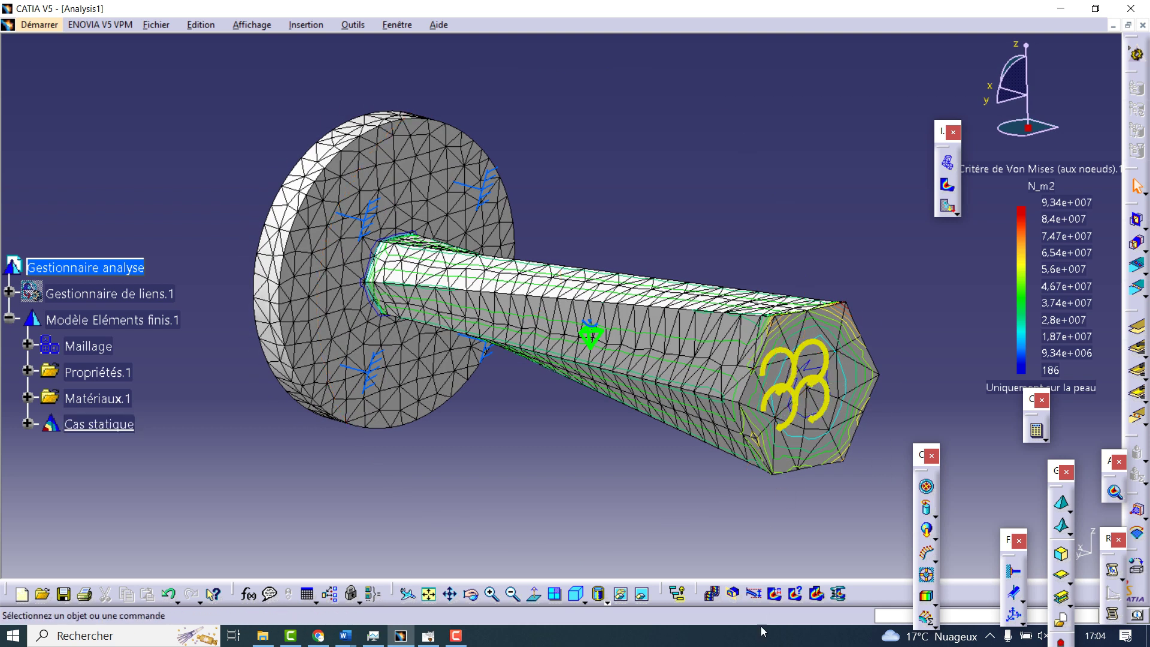
pyautogui.click(774, 594)
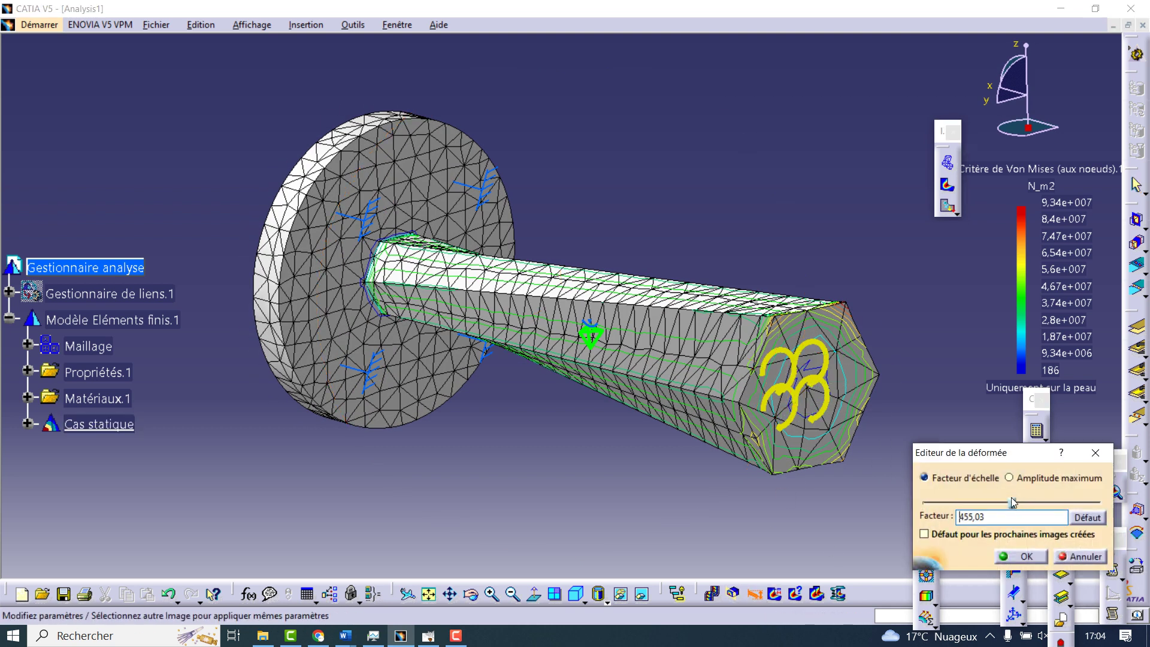
pyautogui.moveTo(1005, 500); pyautogui.dragTo(968, 502)
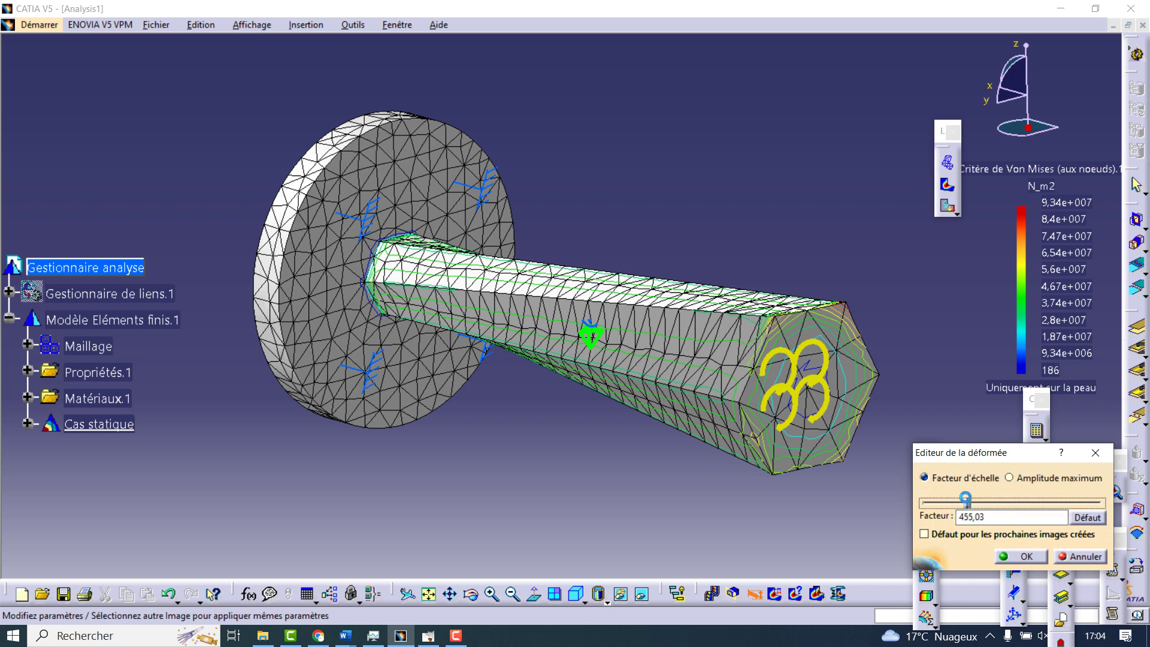
pyautogui.click(1026, 557)
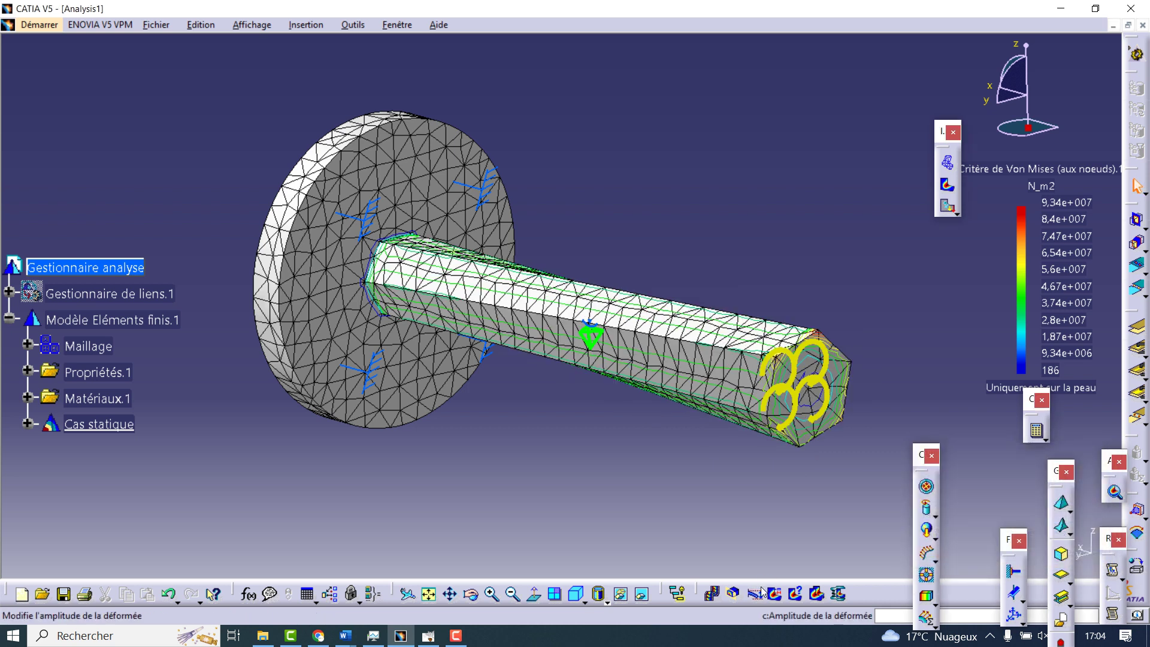
# - Animate the Von Mises deformation, zoom on the hexagonal shaft, then pause and rewind to step 1
pyautogui.click(713, 594)
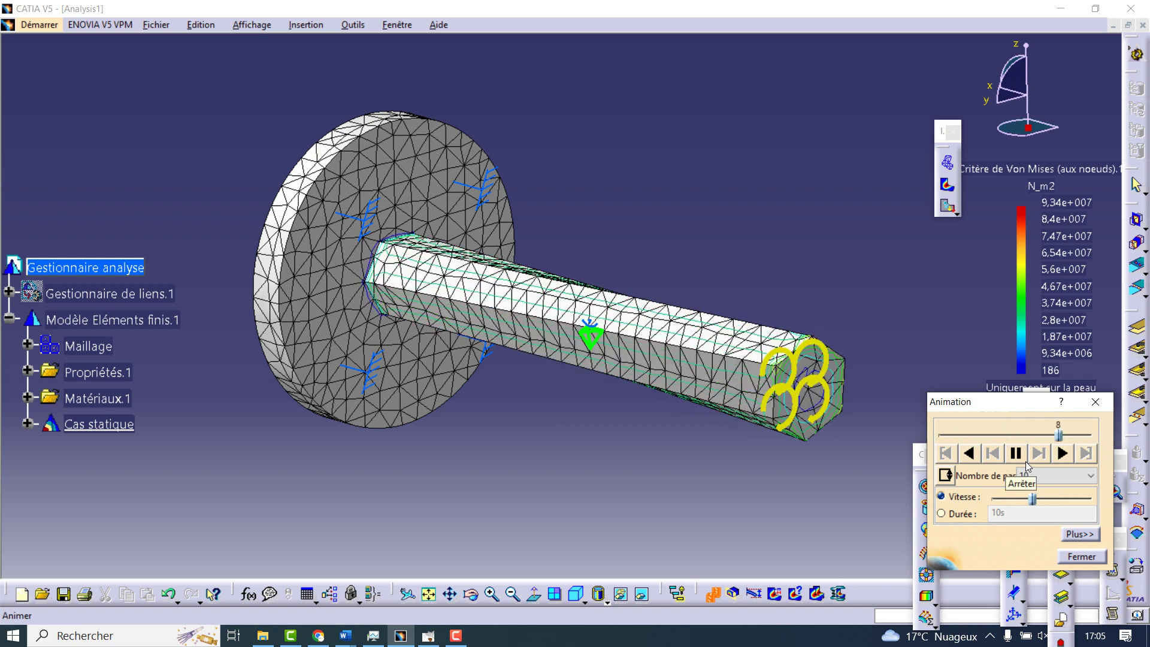
pyautogui.moveTo(709, 451); pyautogui.dragTo(690, 405, button='middle')
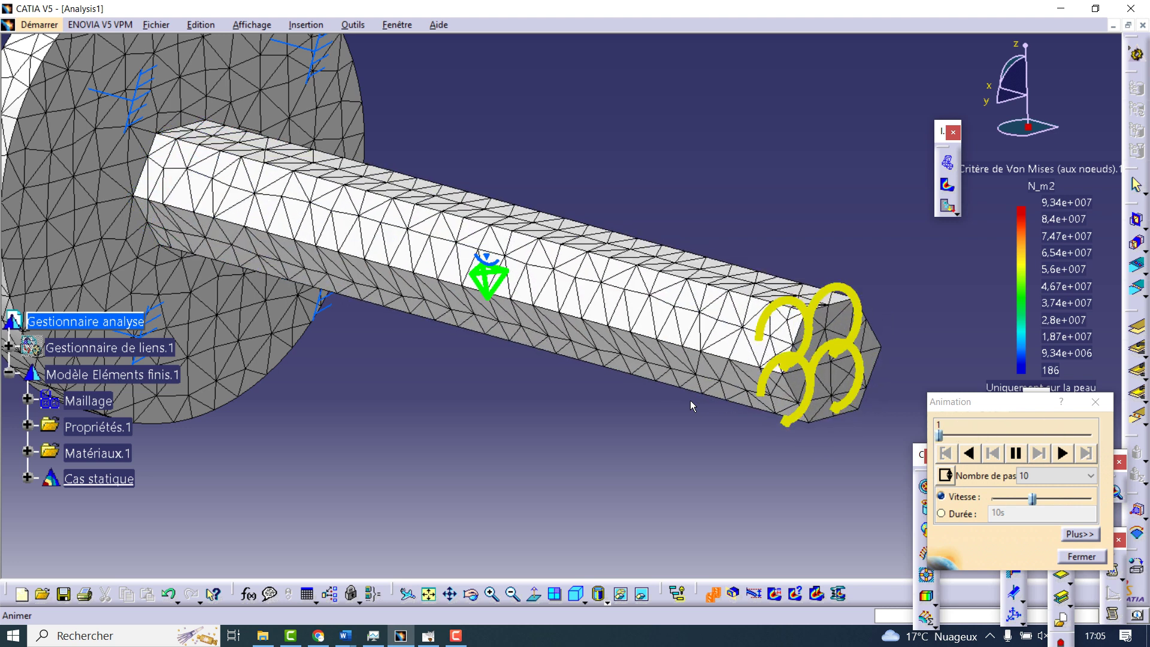
pyautogui.click(1011, 456)
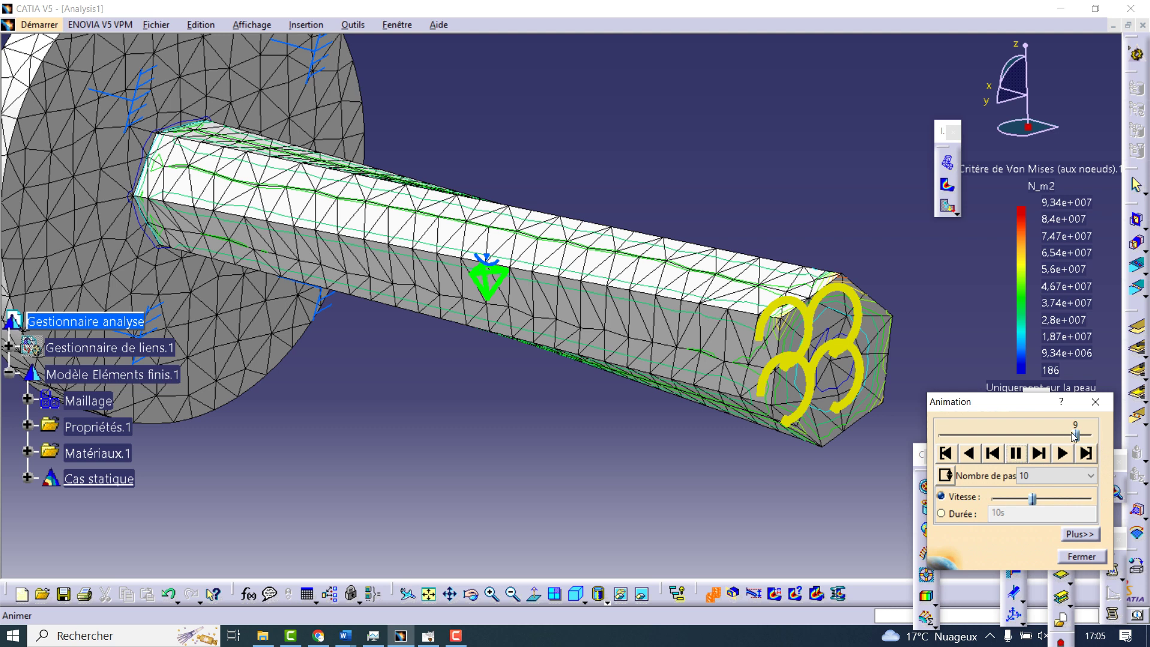
pyautogui.moveTo(1082, 436)
pyautogui.mouseDown()
pyautogui.moveTo(904, 441)
pyautogui.moveTo(1093, 445)
pyautogui.mouseUp()
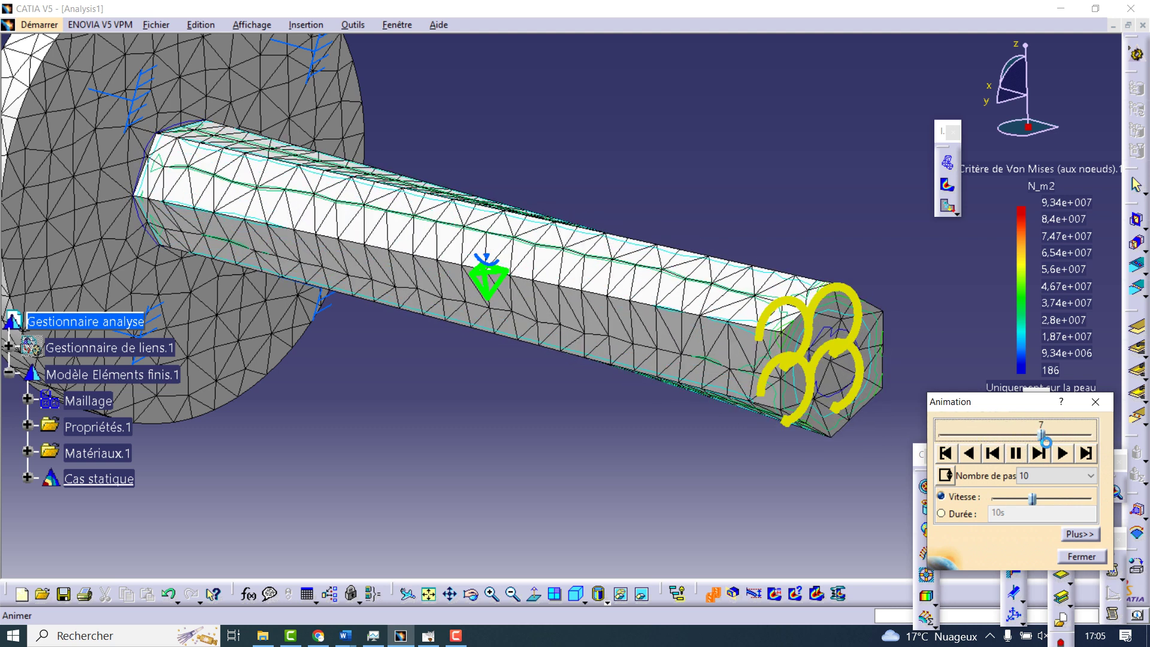
# - Close the animation and set the deformation scale factor to 75,831
pyautogui.click(1078, 557)
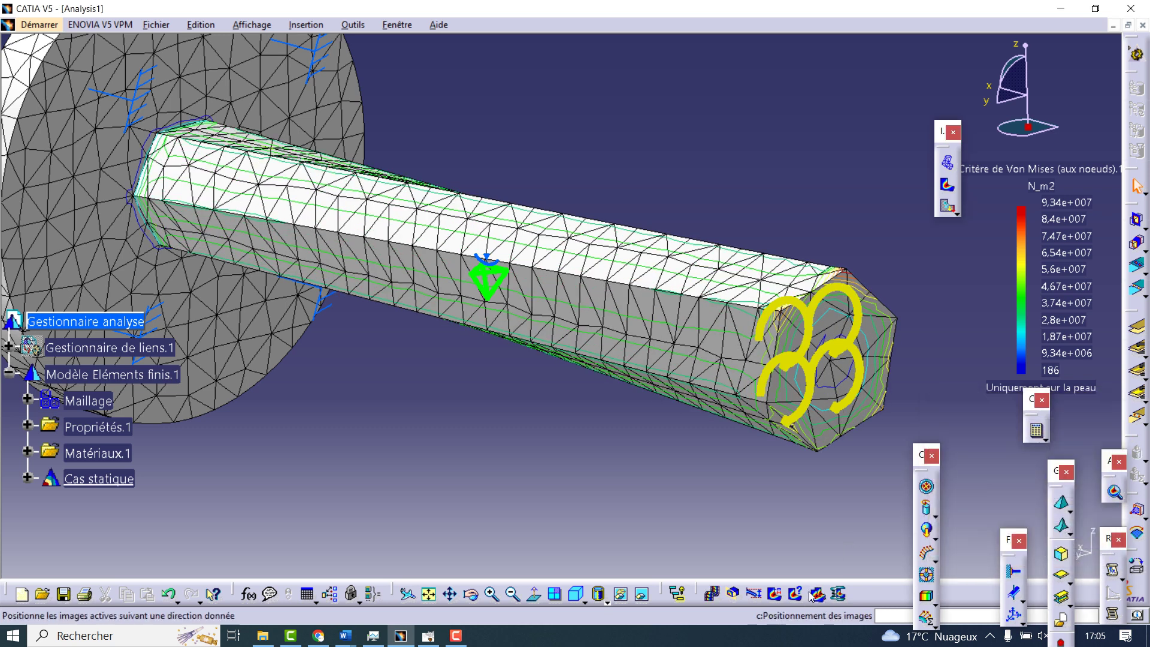
pyautogui.click(761, 593)
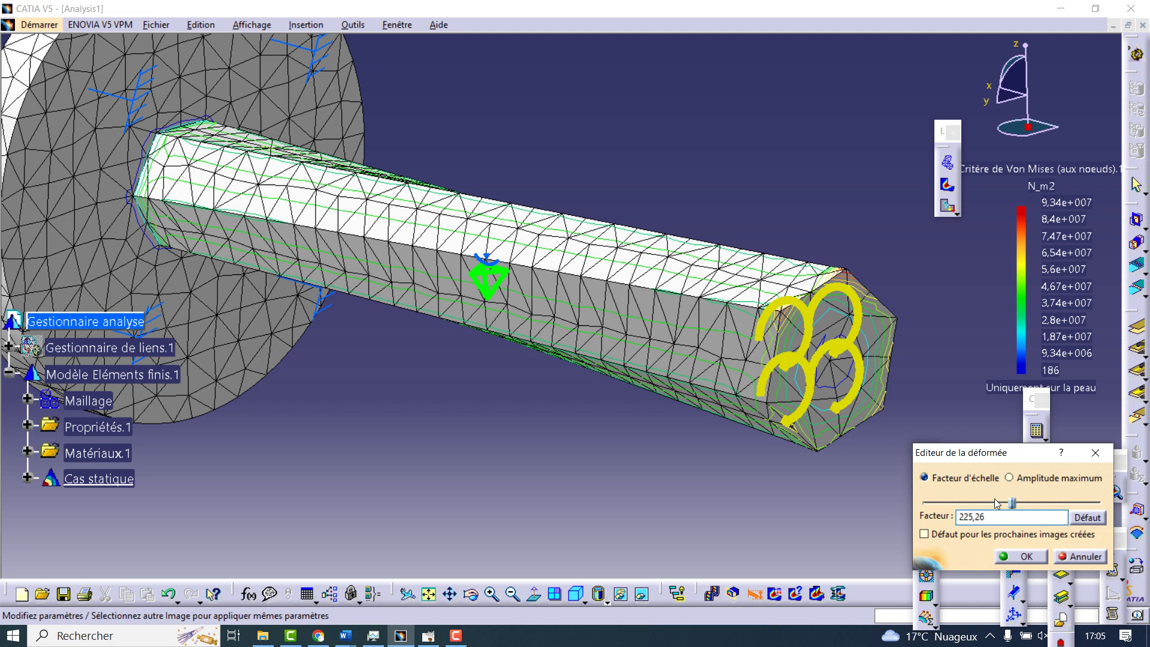
pyautogui.moveTo(952, 499); pyautogui.dragTo(954, 503)
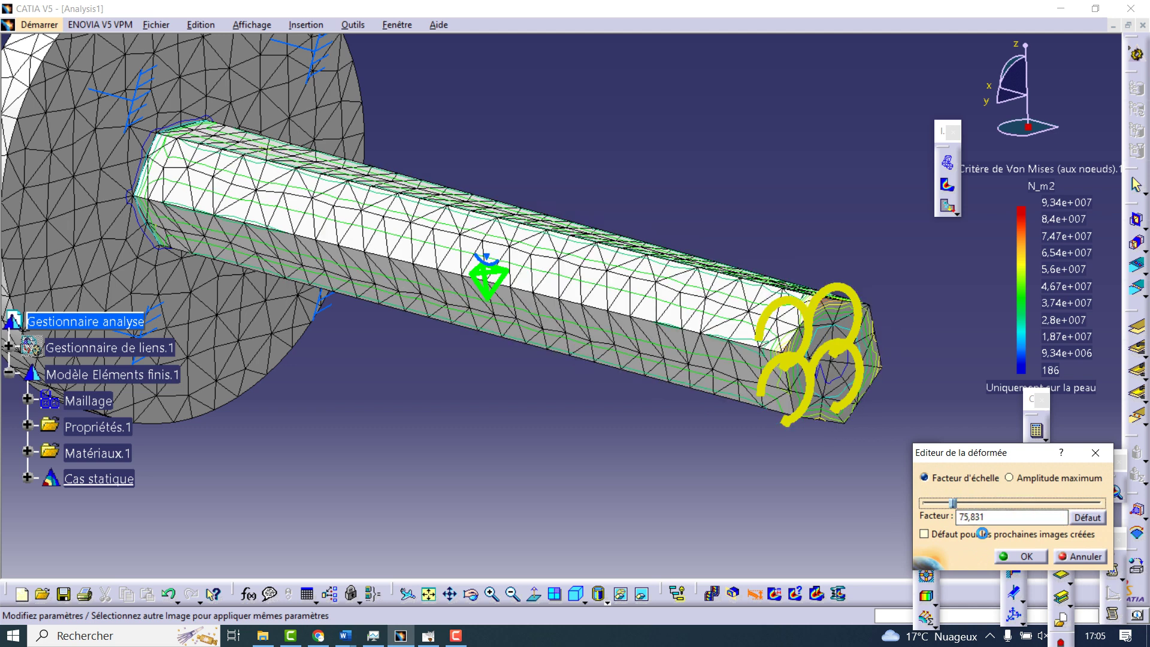
pyautogui.click(1018, 556)
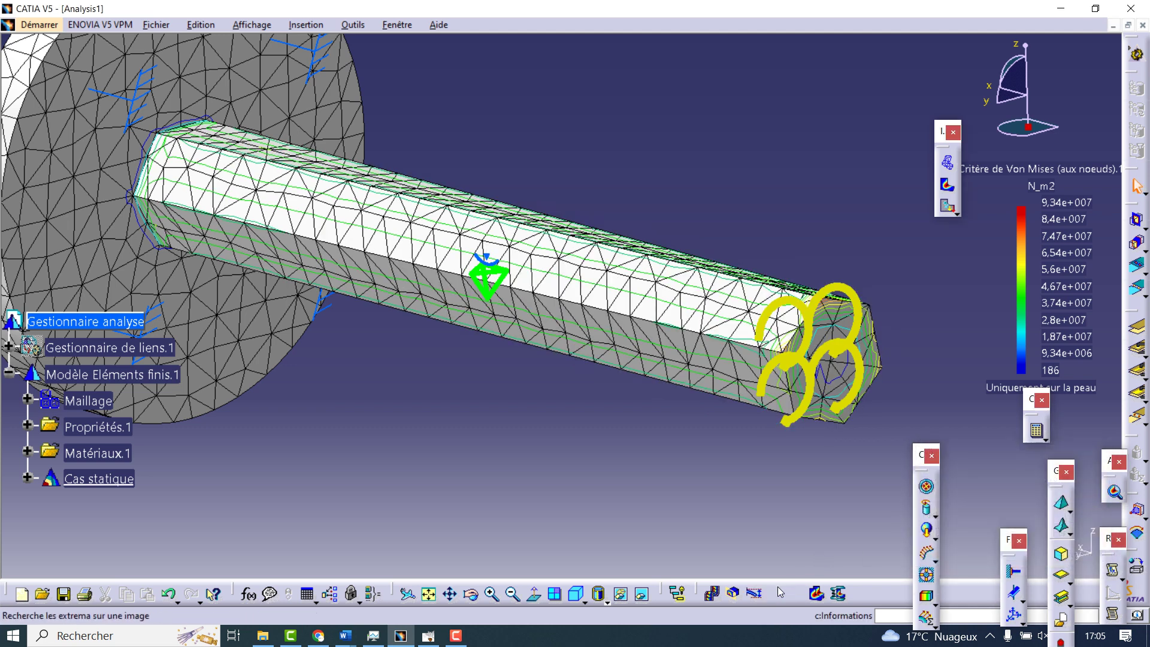
# - Replay the animation from its start through step 10, zoom on the torqued end, then close it
pyautogui.click(714, 596)
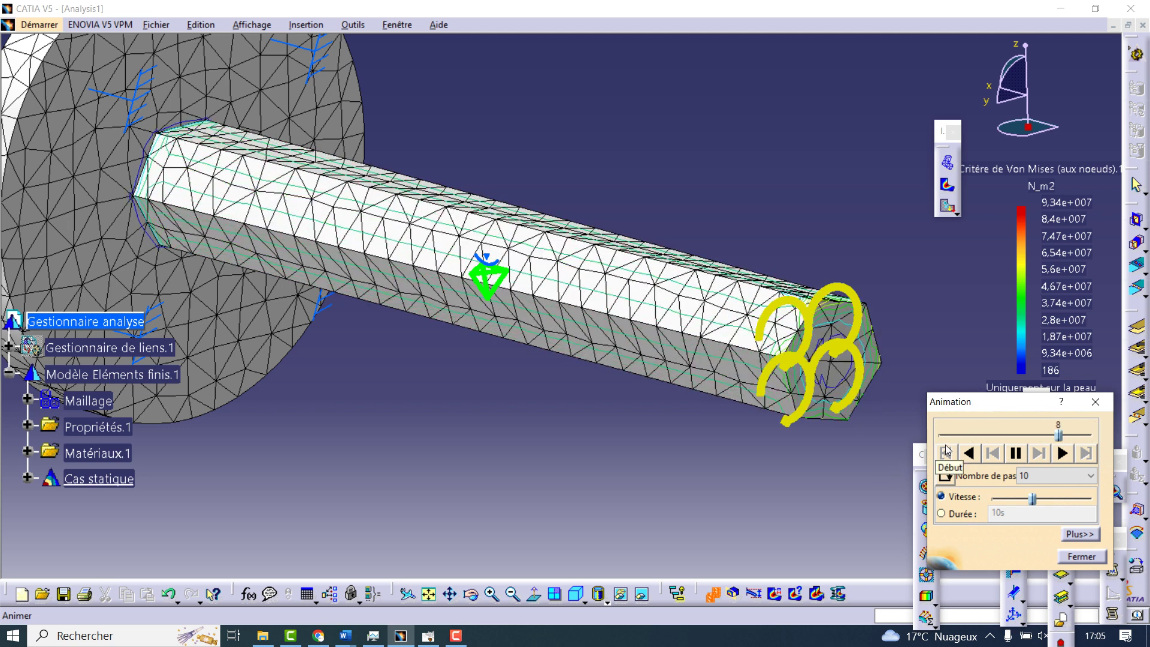
pyautogui.click(947, 449)
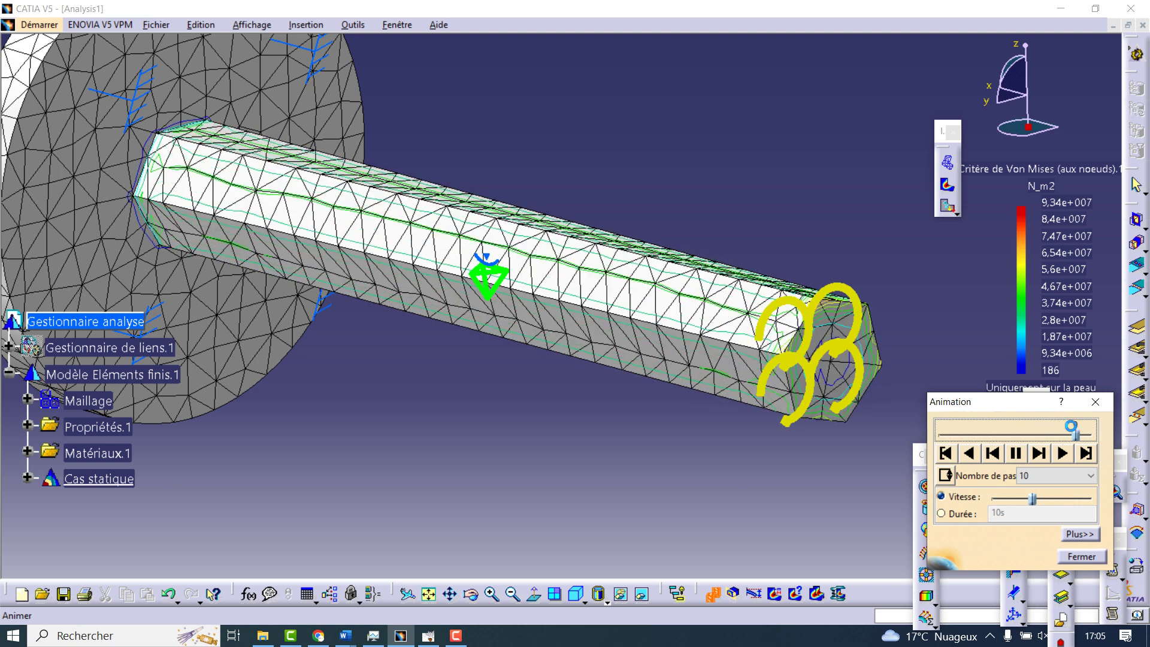
pyautogui.moveTo(1071, 427)
pyautogui.mouseDown()
pyautogui.moveTo(1092, 431)
pyautogui.moveTo(965, 429)
pyautogui.moveTo(1125, 441)
pyautogui.mouseUp()
pyautogui.moveTo(964, 444)
pyautogui.mouseDown(button='middle')
pyautogui.moveTo(831, 385)
pyautogui.moveTo(730, 364)
pyautogui.mouseUp(button='middle')
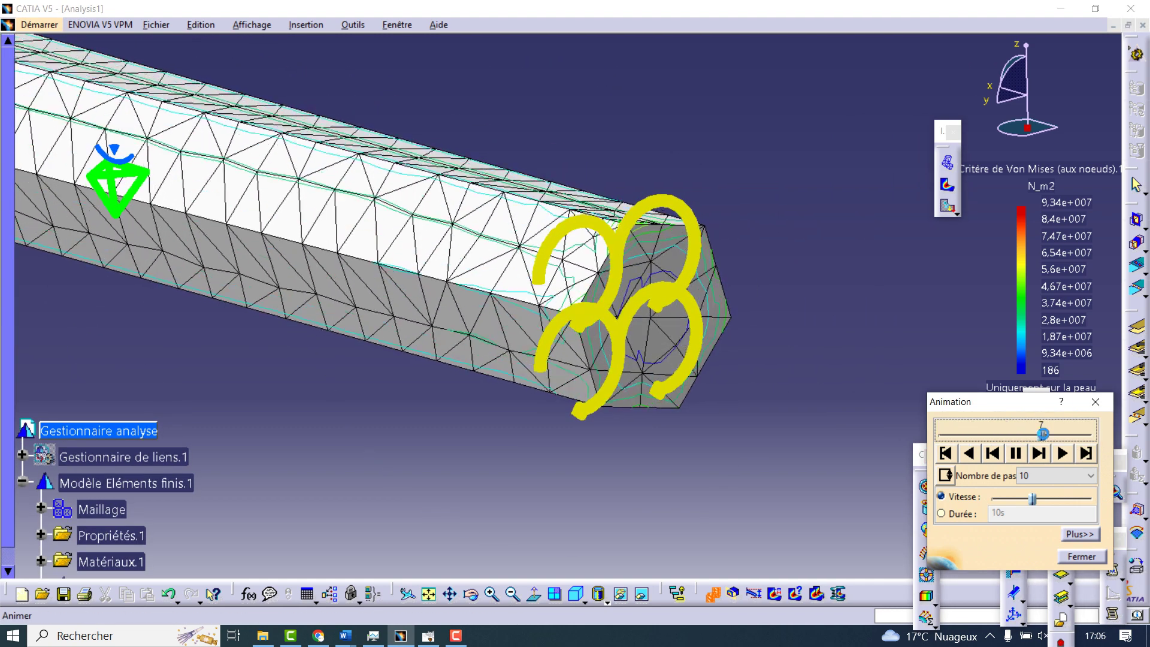
pyautogui.click(1089, 556)
# - Display the nodal displacement vectors on the whole beam and flange
pyautogui.moveTo(693, 383); pyautogui.dragTo(693, 417, button='middle')
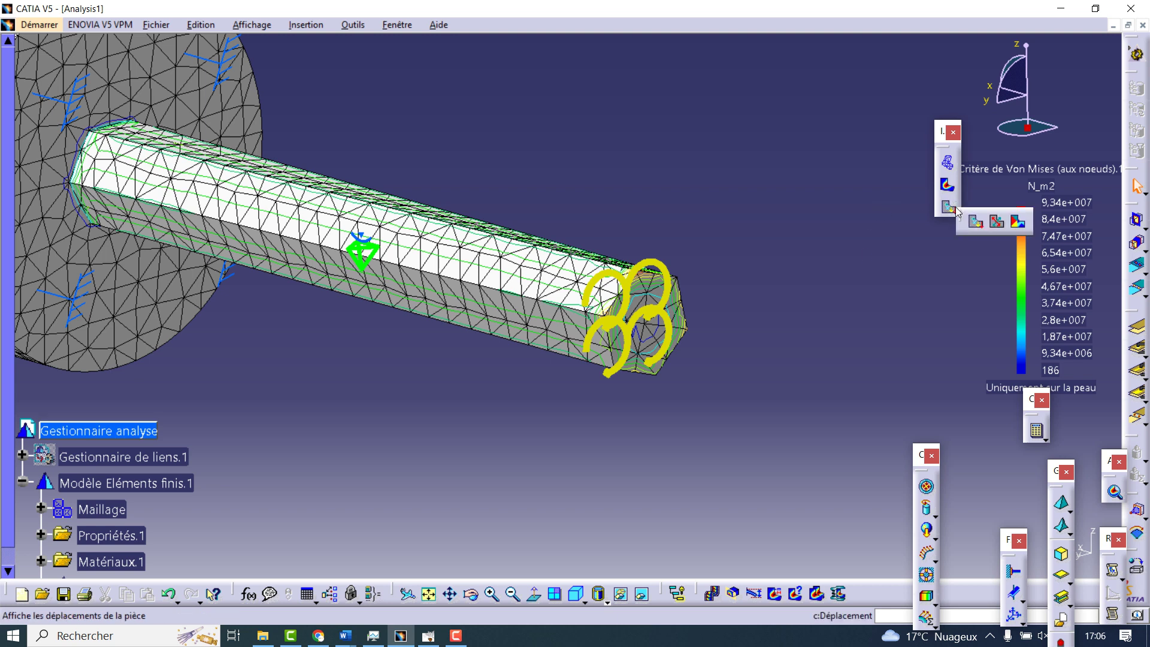
pyautogui.click(978, 224)
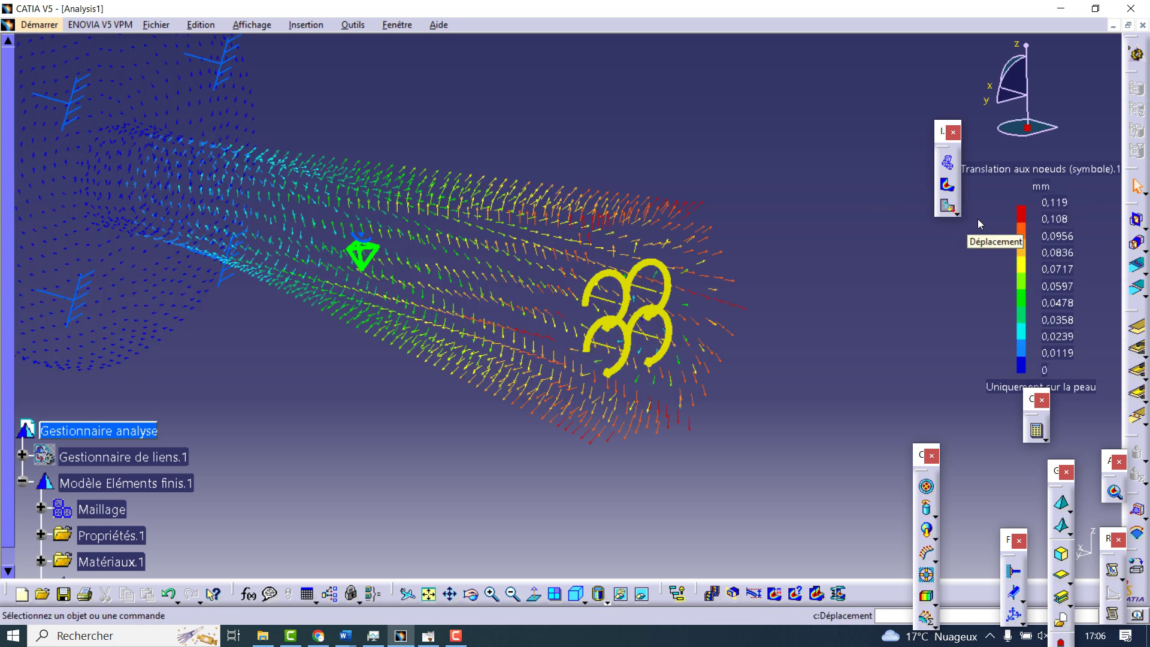
pyautogui.moveTo(719, 383); pyautogui.dragTo(773, 401, button='middle')
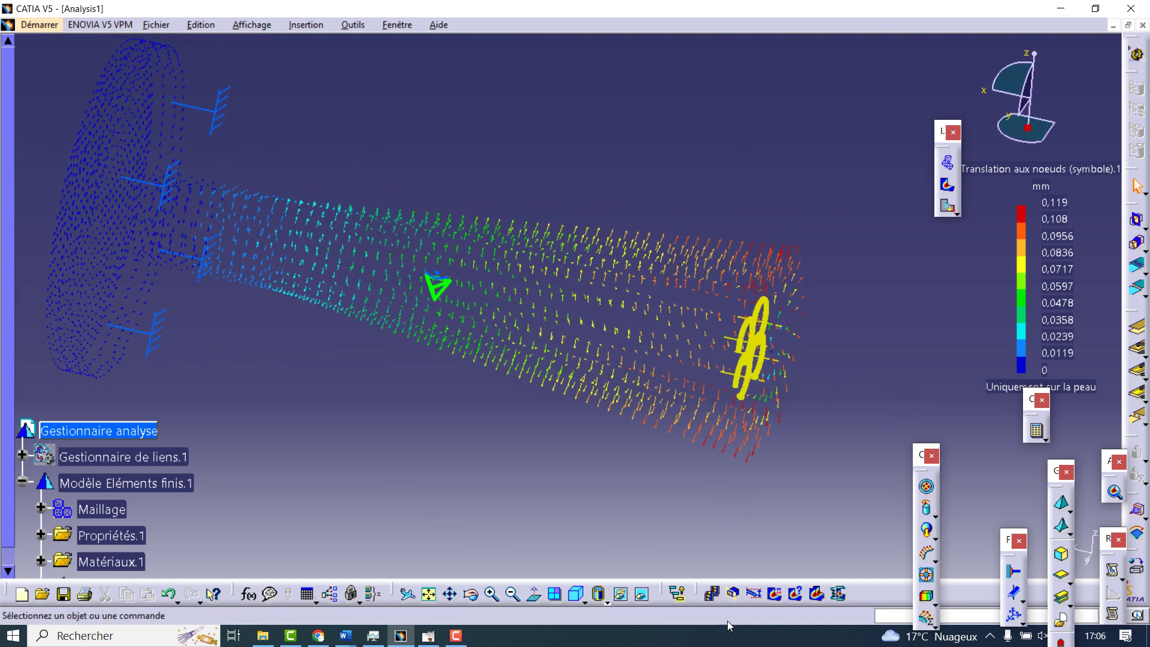
pyautogui.click(713, 595)
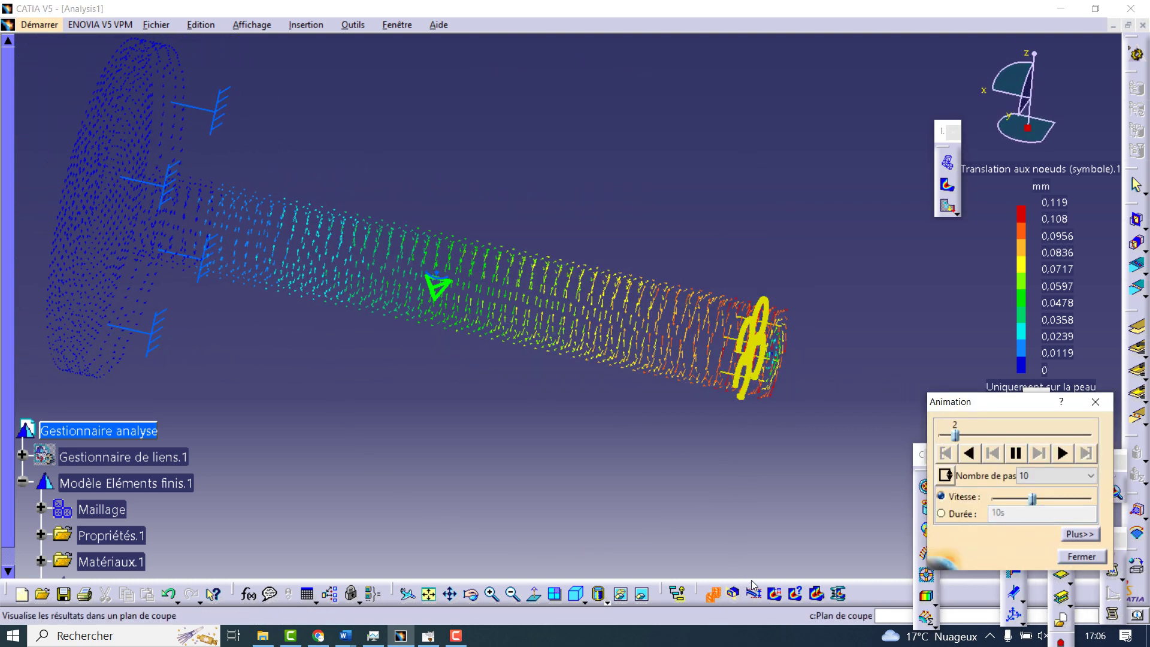
pyautogui.click(1081, 557)
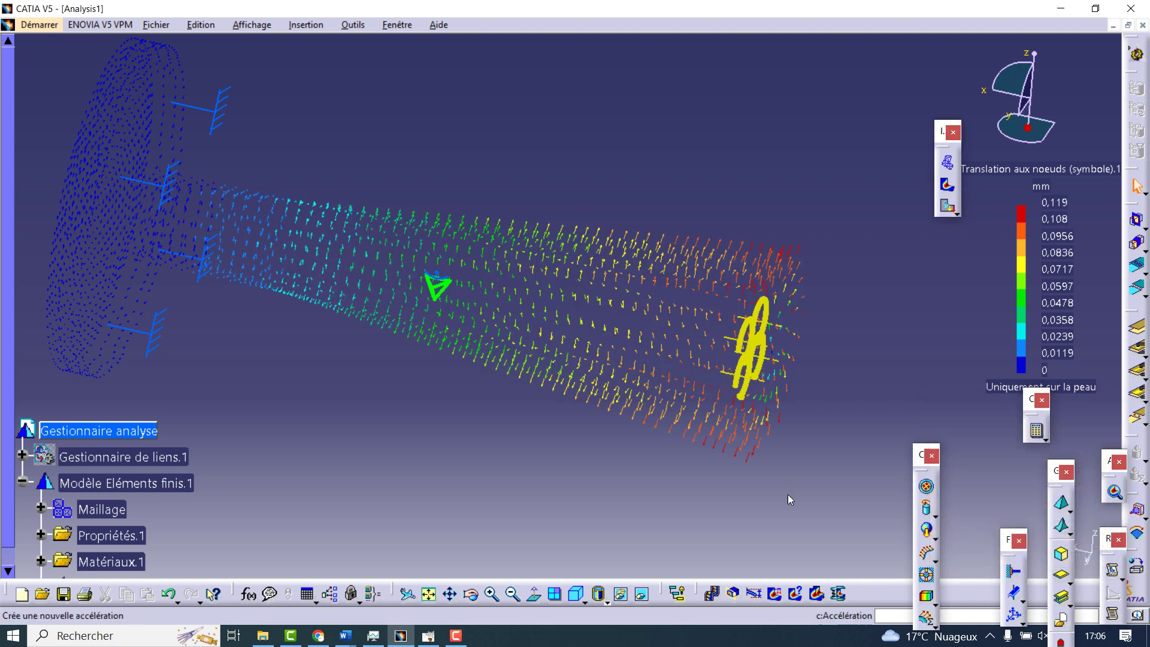
# - Set the deformation scale factor to 126,15 and animate the vectors, viewing along the beam's axis
pyautogui.click(756, 596)
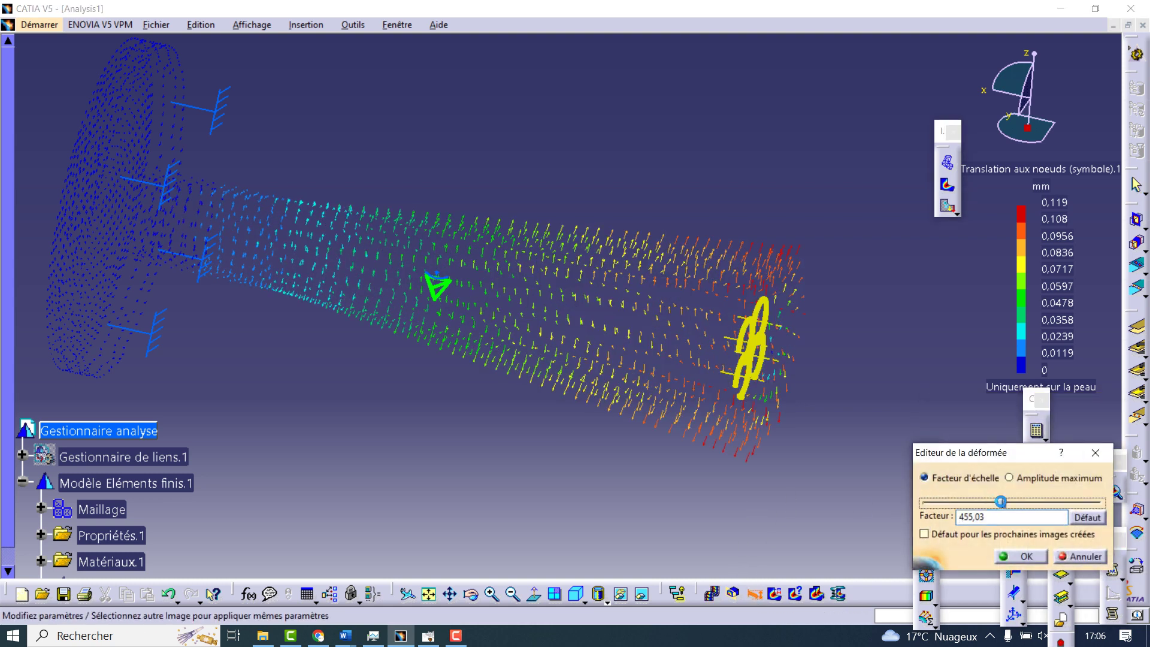
pyautogui.moveTo(949, 504); pyautogui.dragTo(947, 504)
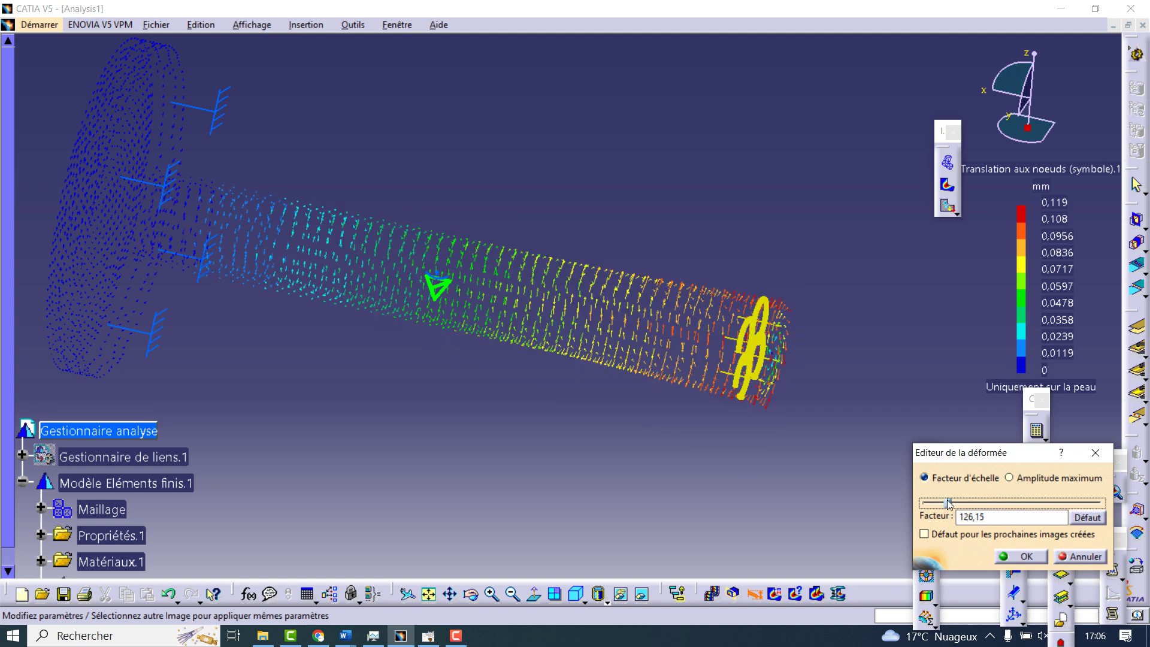
pyautogui.click(1026, 556)
pyautogui.moveTo(829, 385)
pyautogui.mouseDown(button='middle')
pyautogui.moveTo(759, 373)
pyautogui.moveTo(831, 572)
pyautogui.mouseUp(button='middle')
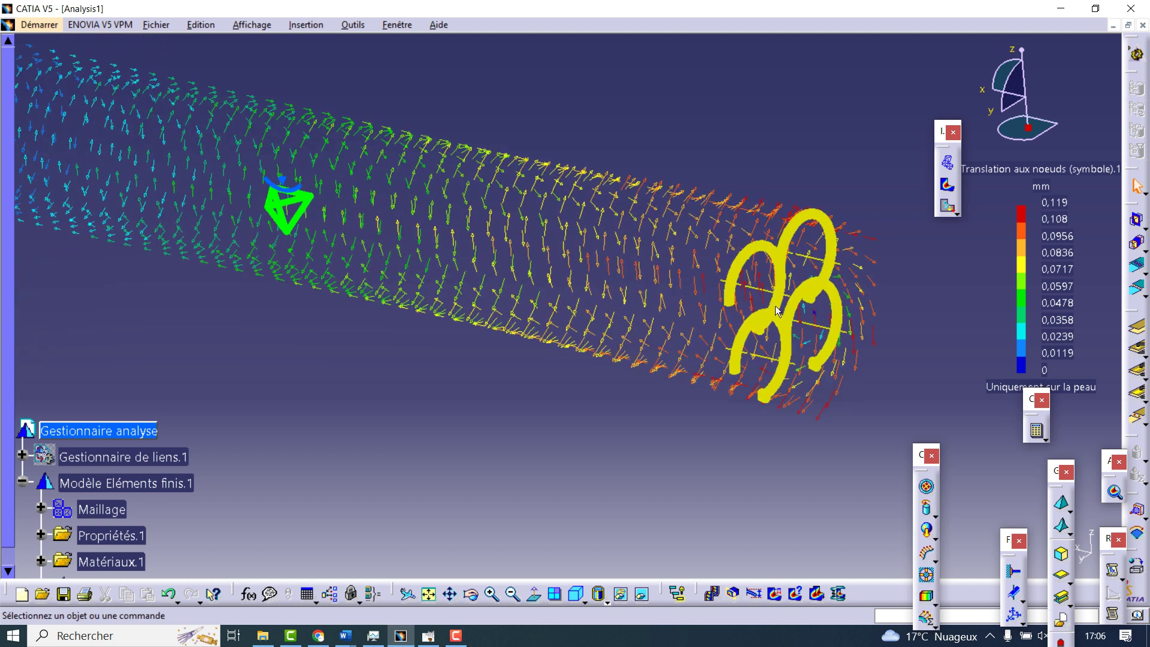
pyautogui.click(712, 593)
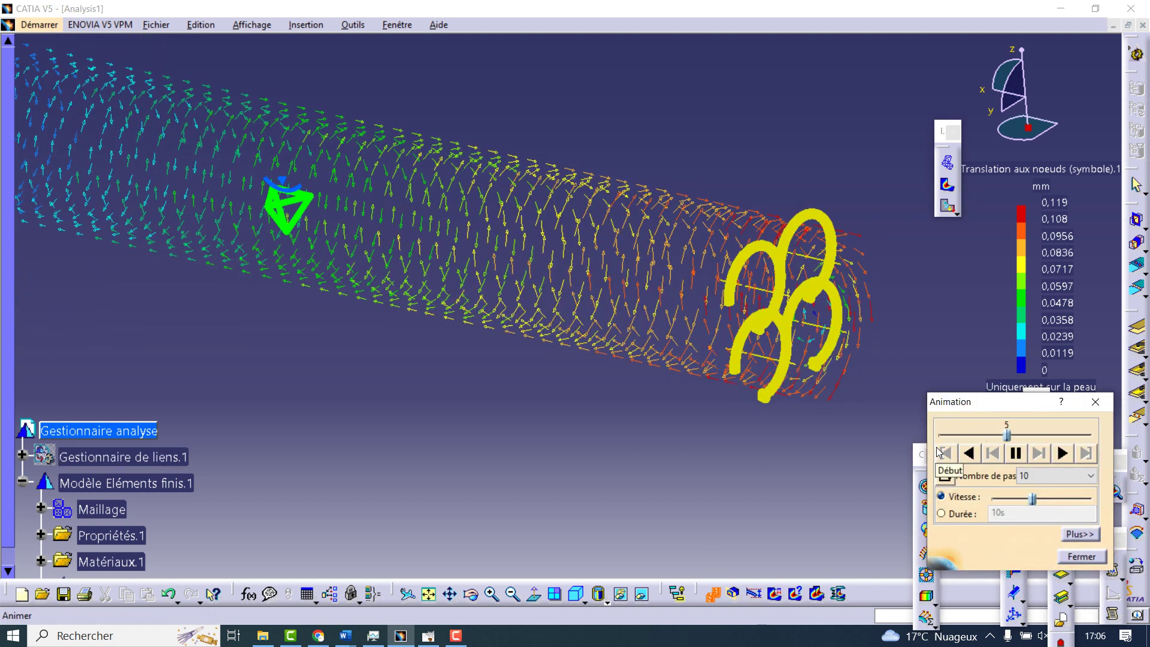
pyautogui.moveTo(910, 452); pyautogui.dragTo(675, 359, button='middle')
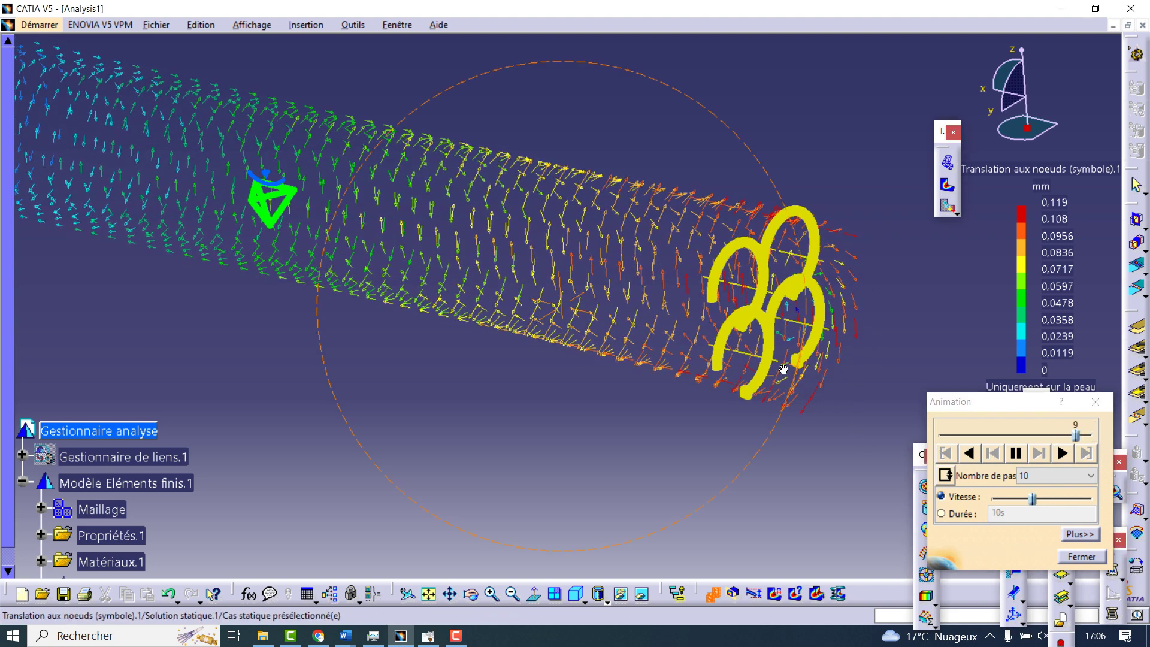